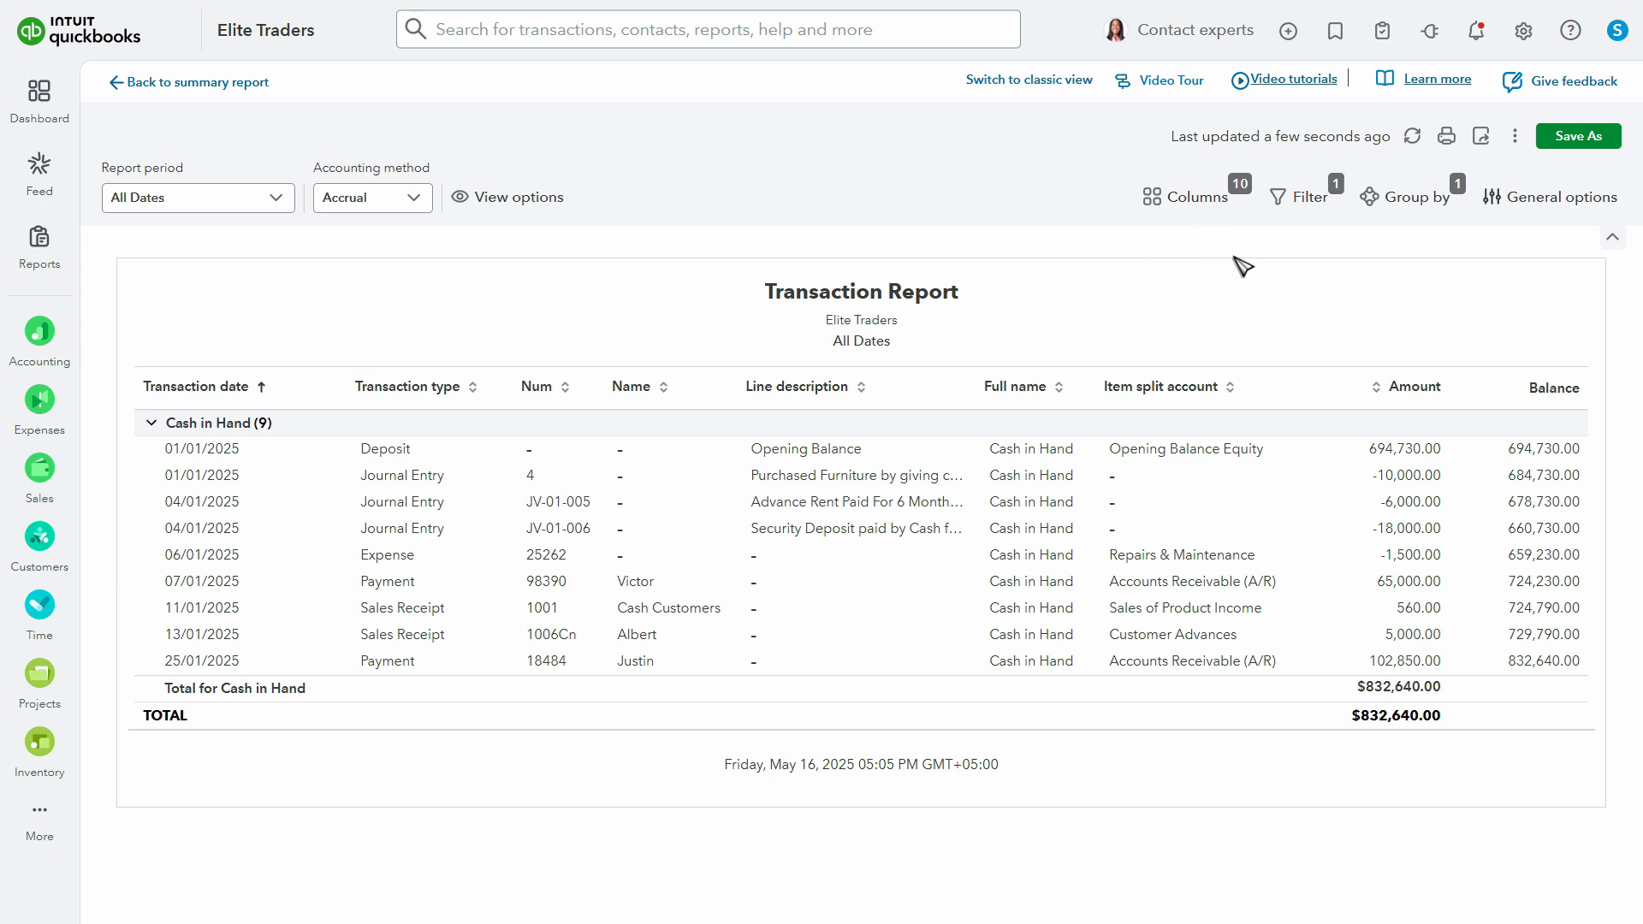
Add the Debit and Credit columns to the Cash in Hand Transaction Report
{"action": "left_click", "coordinate": [1194, 204]}
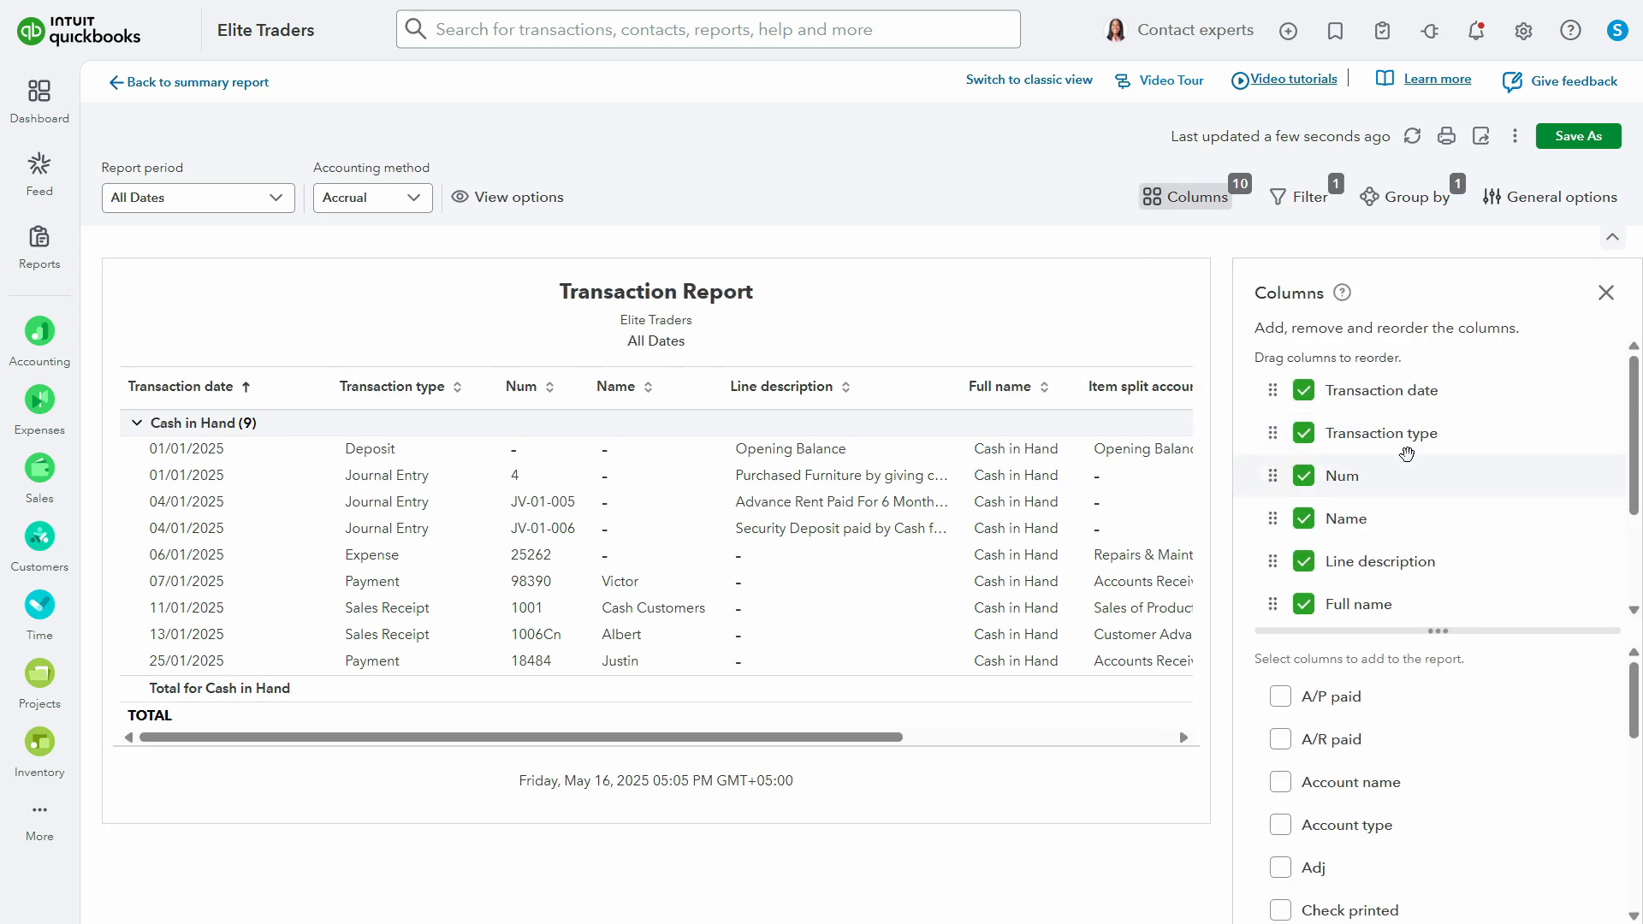
{"action": "scroll", "coordinate": [1446, 513], "scroll_direction": "down", "scroll_amount": 2}
{"action": "scroll", "coordinate": [1395, 744], "scroll_direction": "down", "scroll_amount": 5}
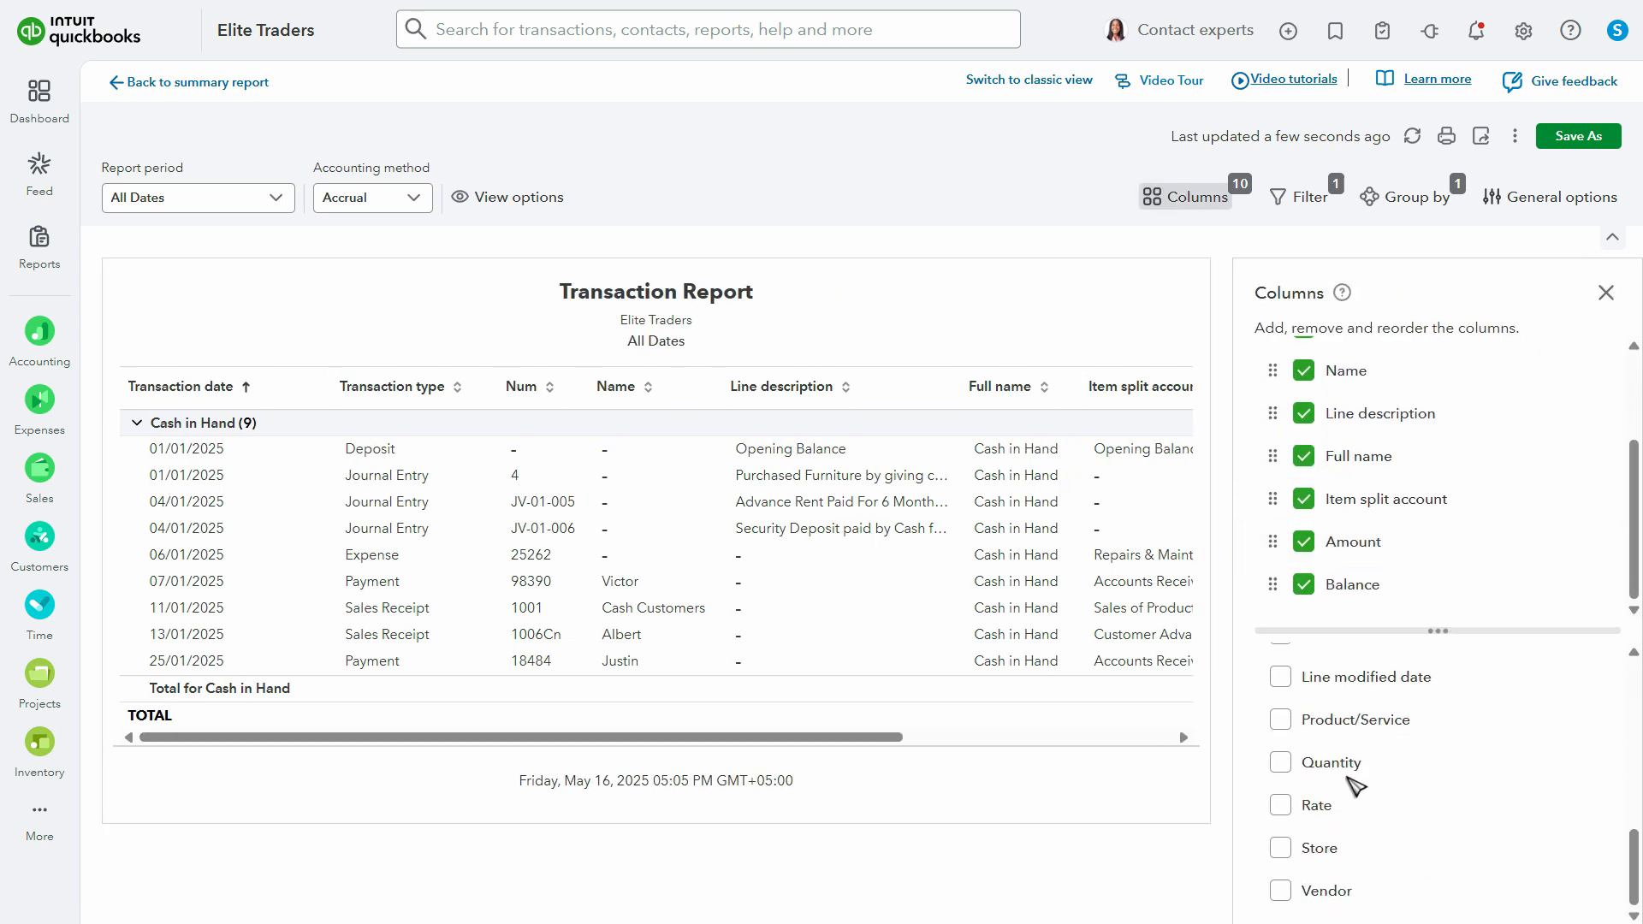
{"action": "scroll", "coordinate": [1335, 753], "scroll_direction": "up", "scroll_amount": 10}
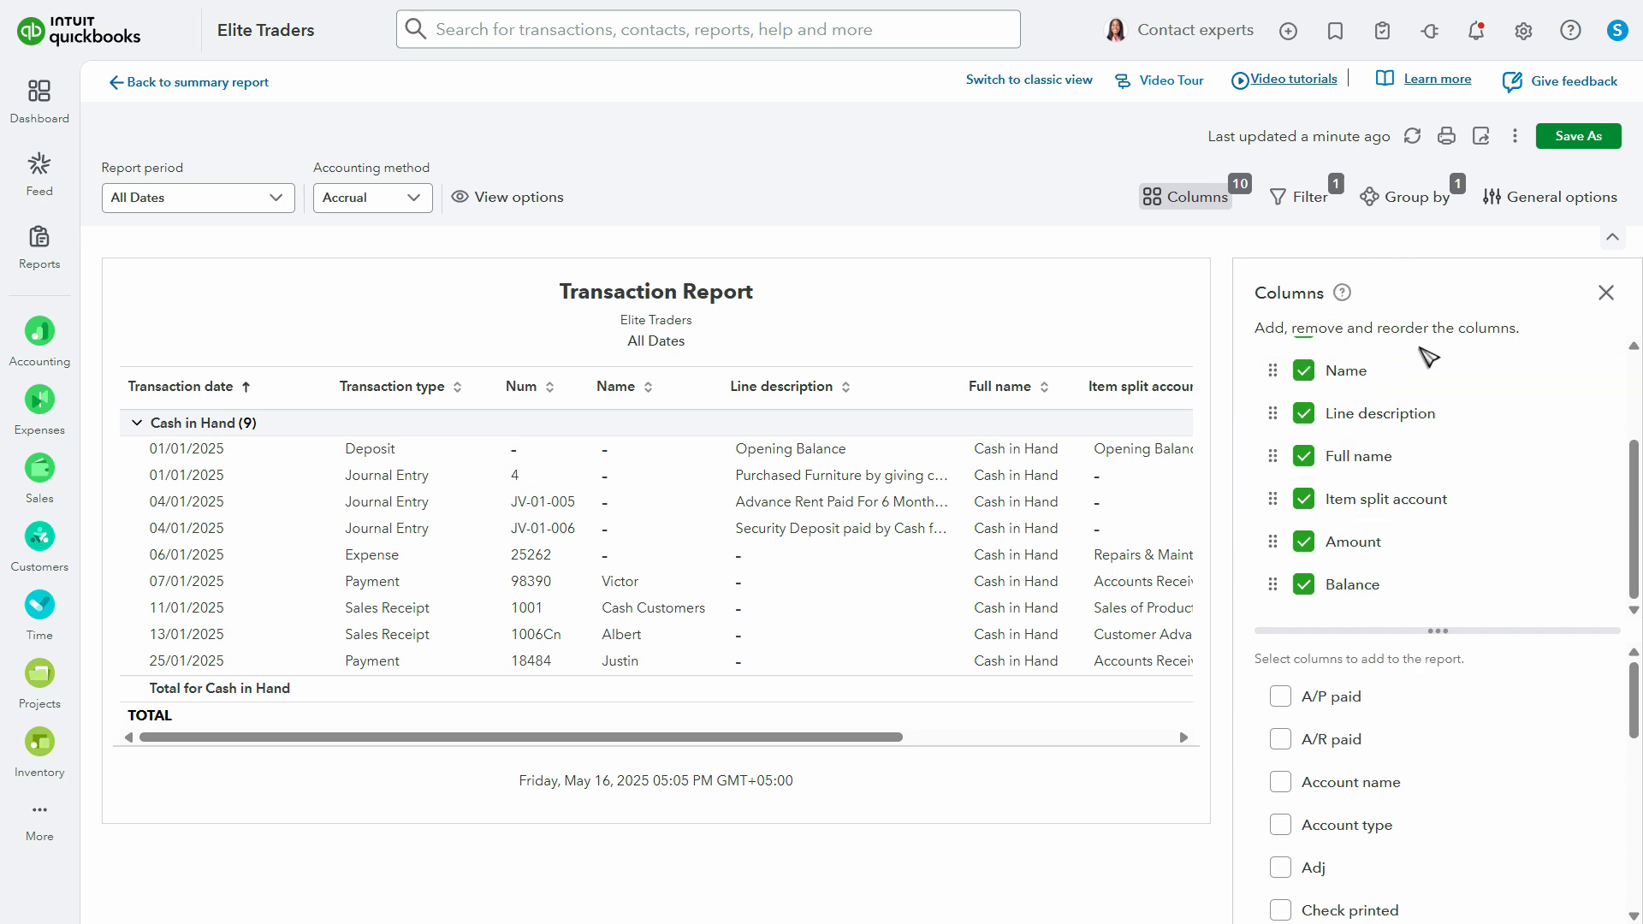
{"action": "scroll", "coordinate": [1412, 756], "scroll_direction": "down", "scroll_amount": 3}
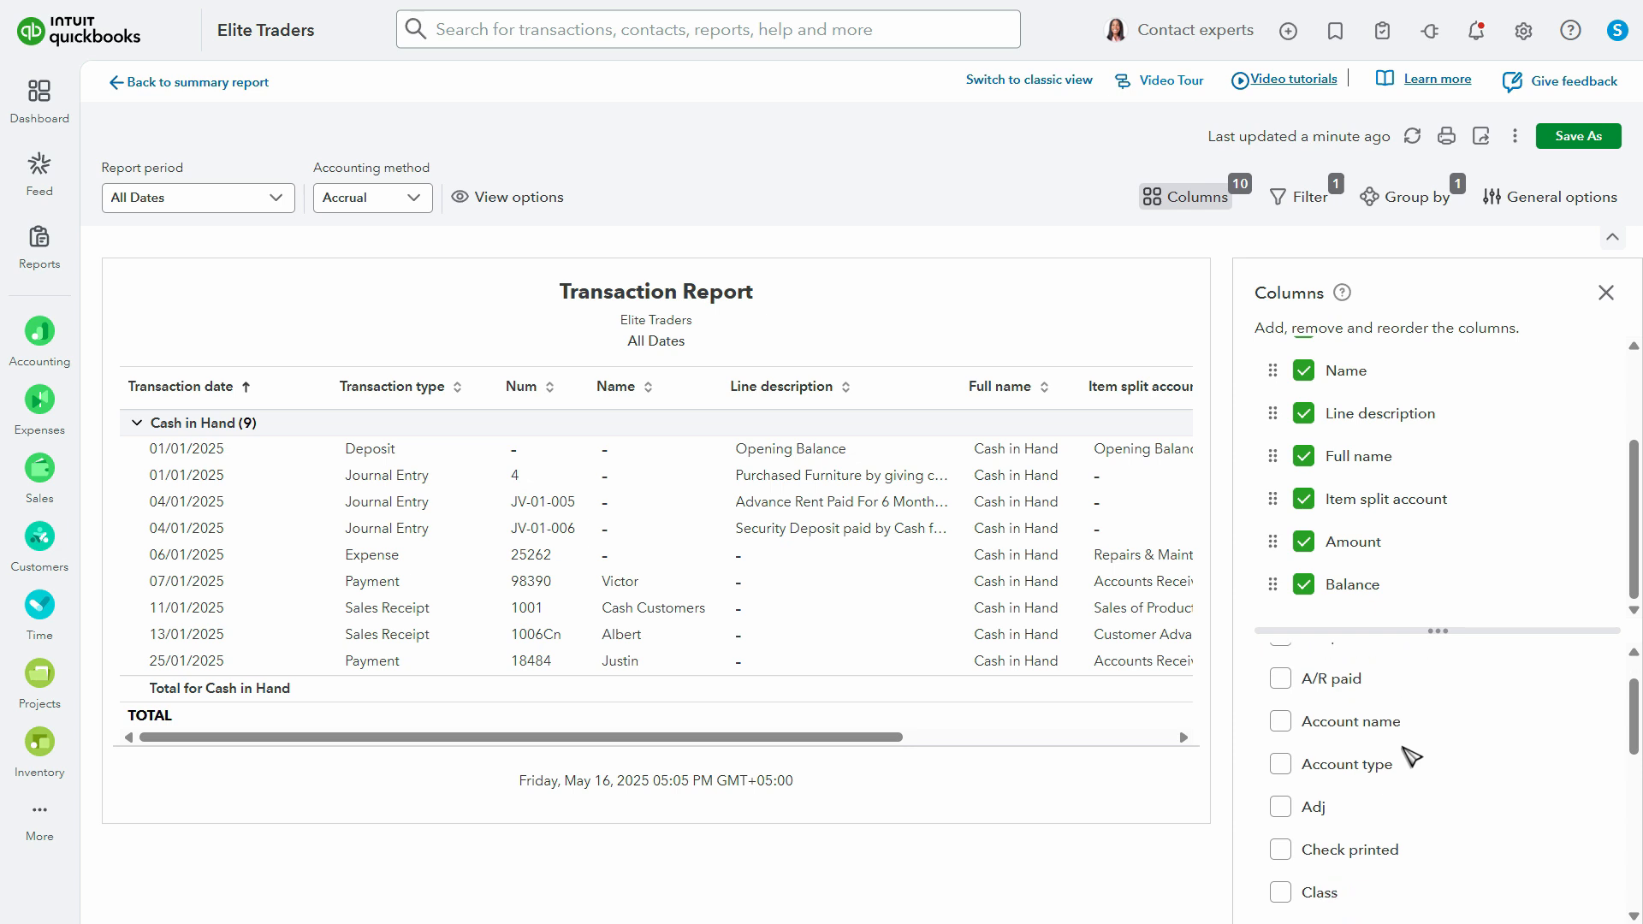
{"action": "scroll", "coordinate": [1404, 804], "scroll_direction": "up", "scroll_amount": 3}
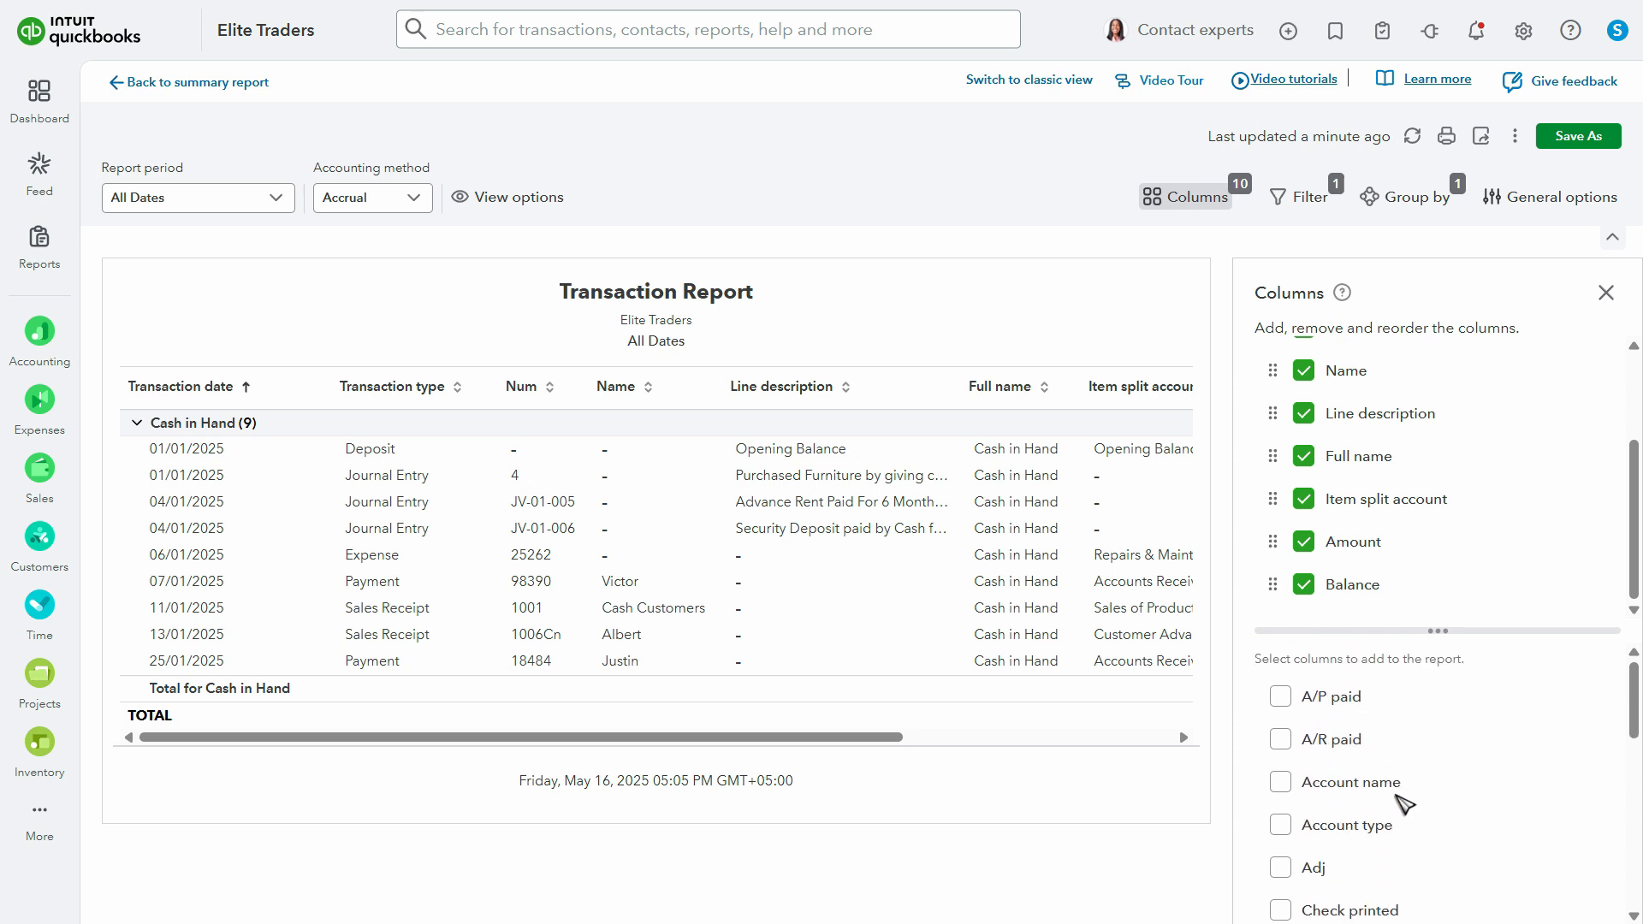
{"action": "scroll", "coordinate": [1404, 804], "scroll_direction": "down", "scroll_amount": 3}
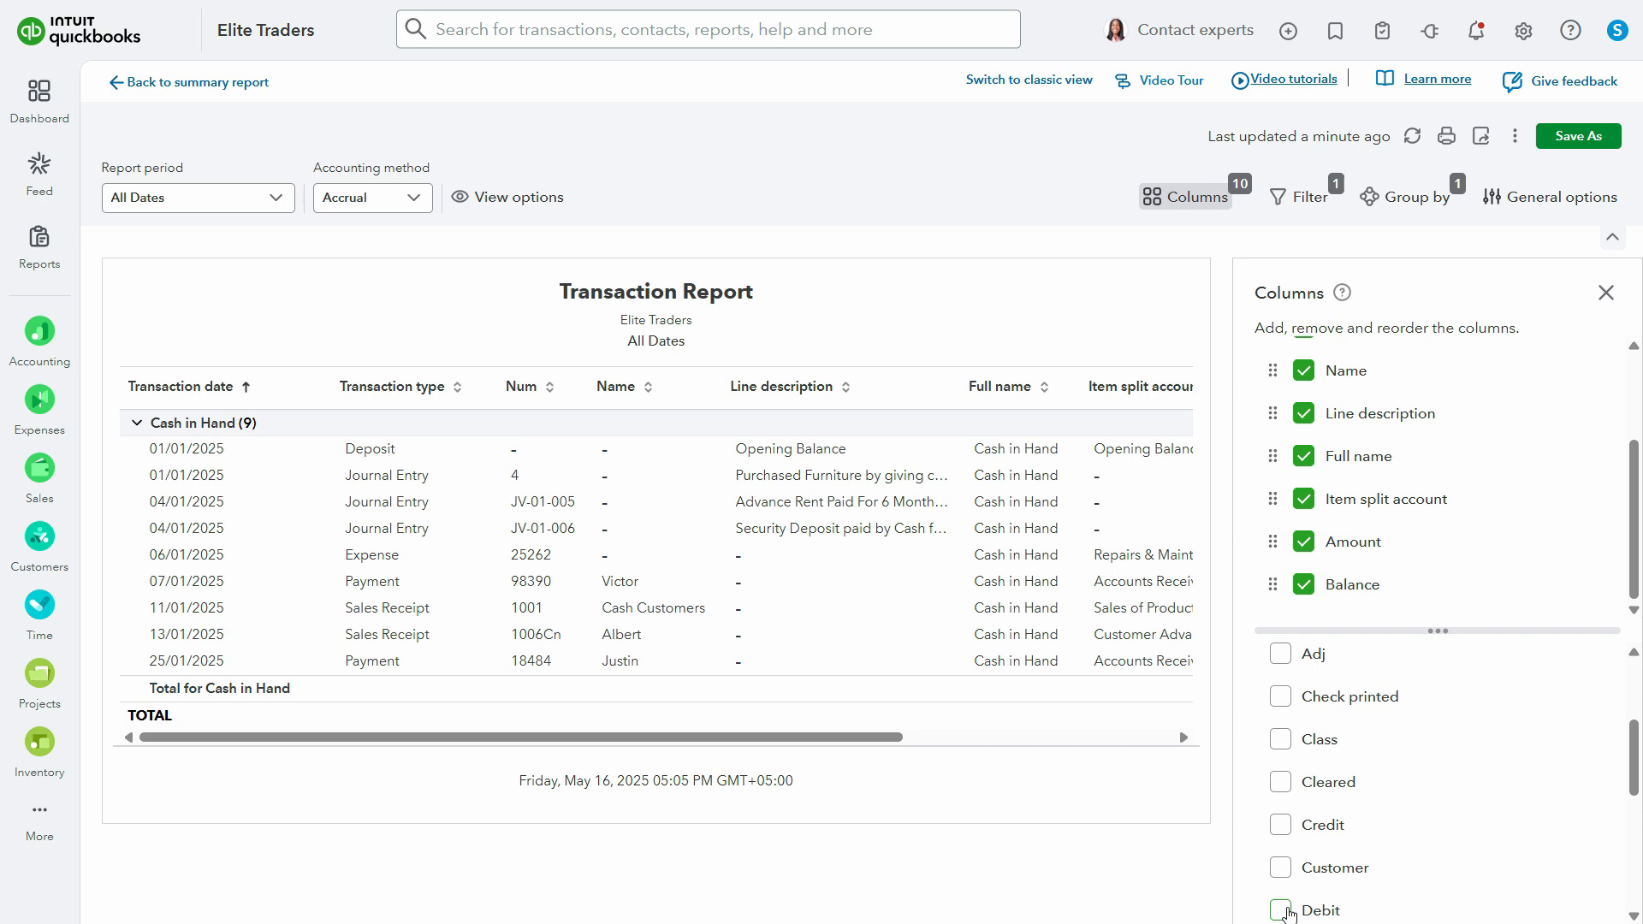
{"action": "left_click", "coordinate": [1288, 912]}
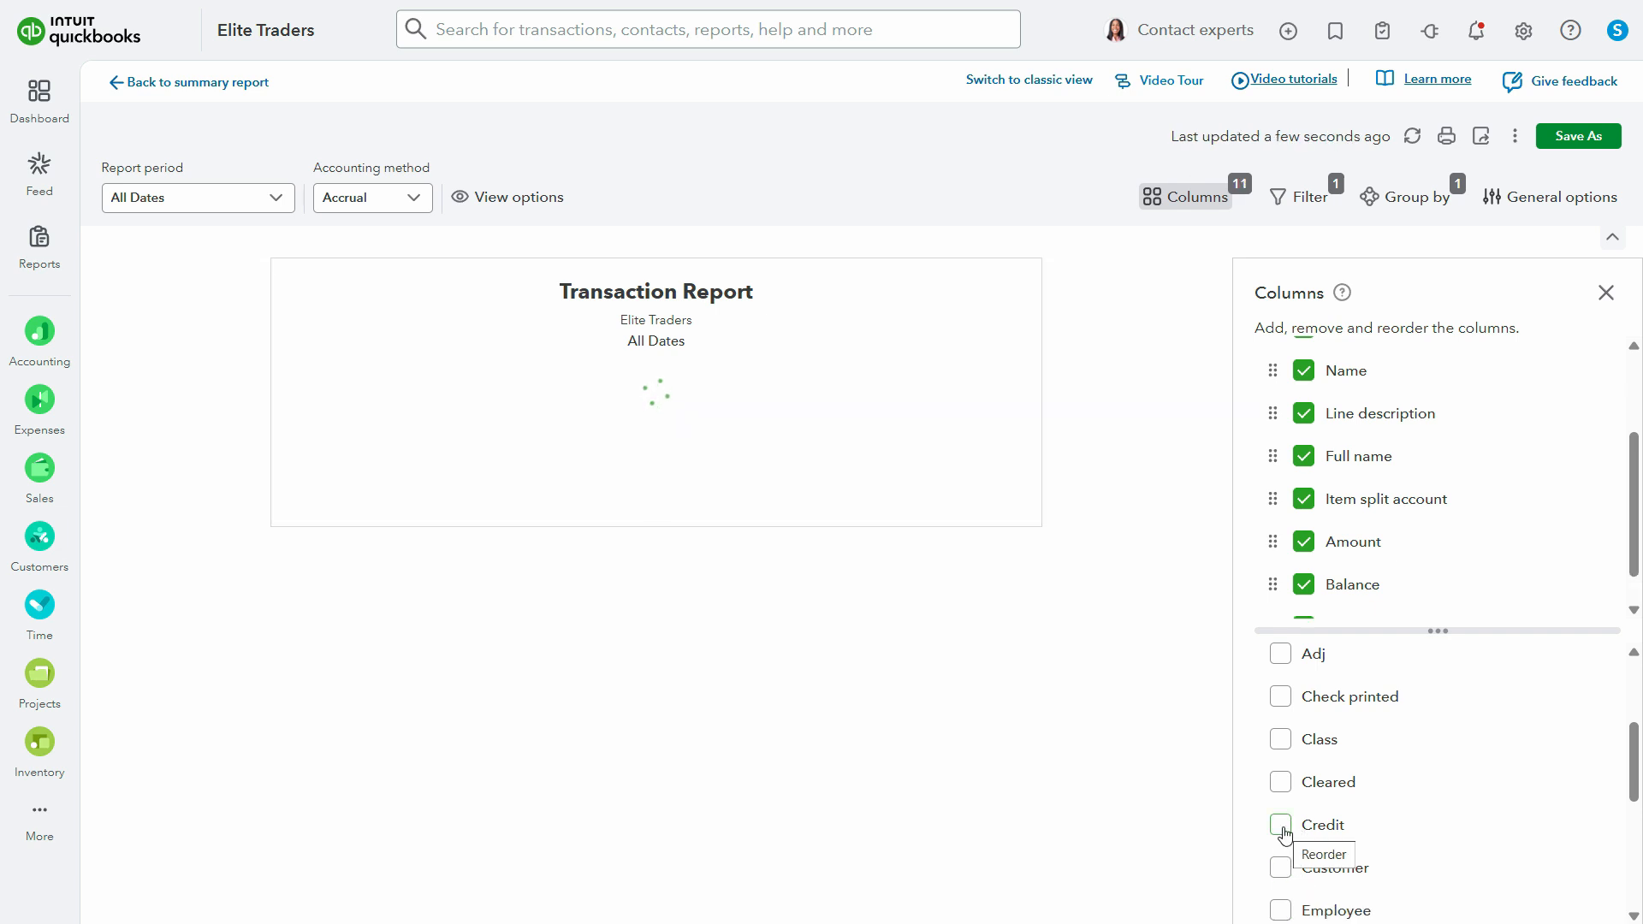
{"action": "left_click", "coordinate": [1281, 827]}
{"action": "scroll", "coordinate": [1306, 539], "scroll_direction": "down", "scroll_amount": 2}
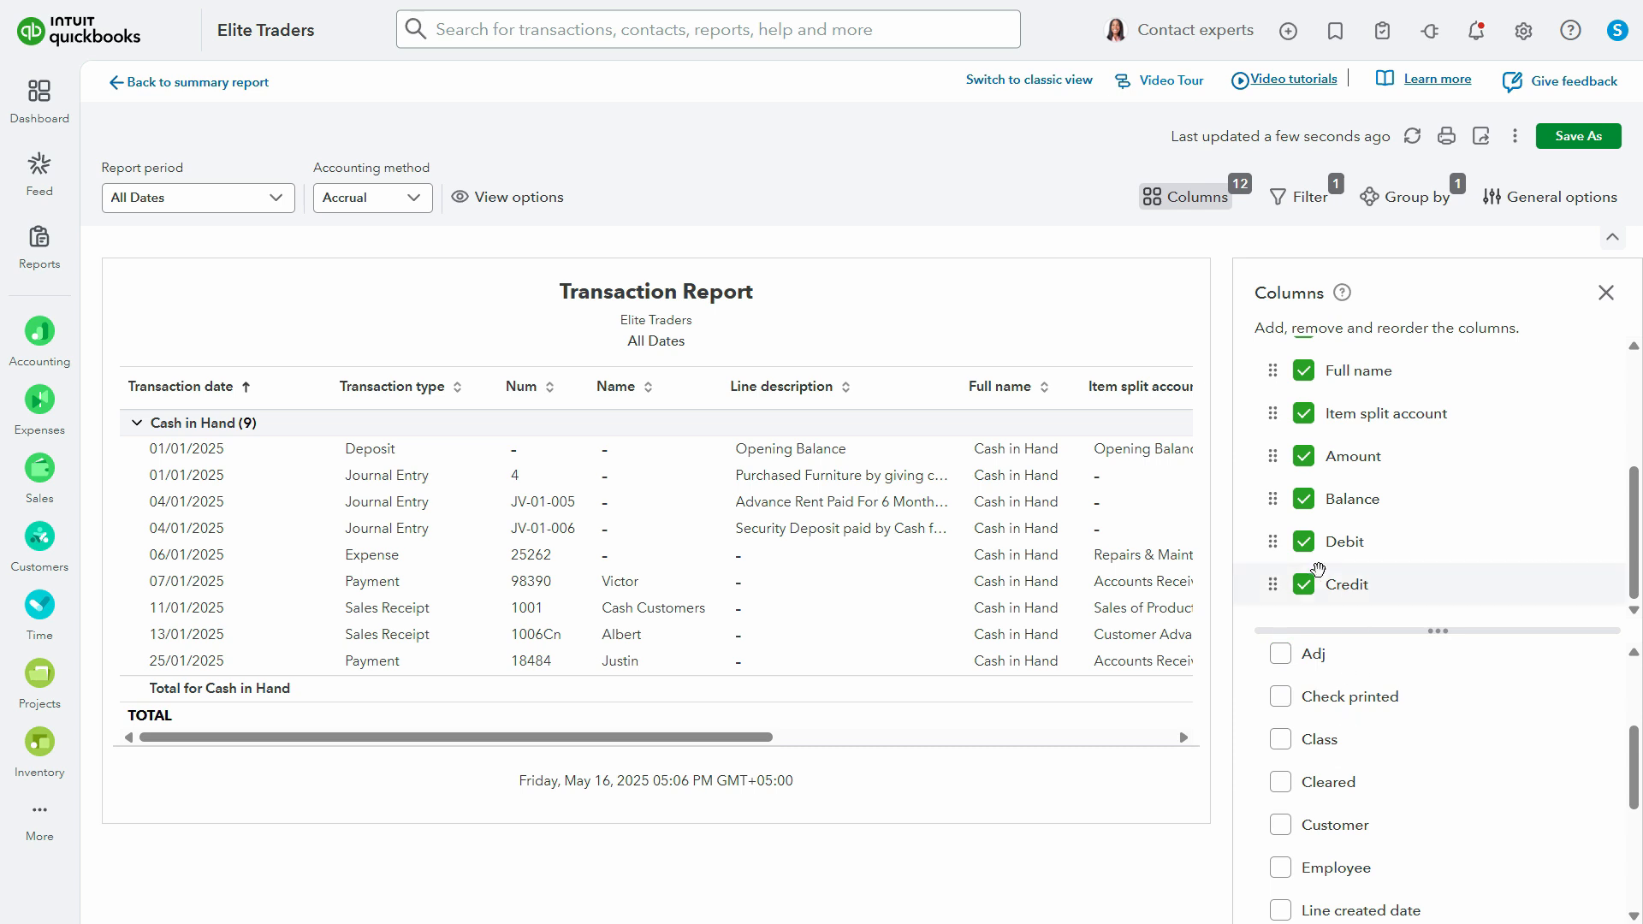
{"action": "left_click", "coordinate": [1606, 292]}
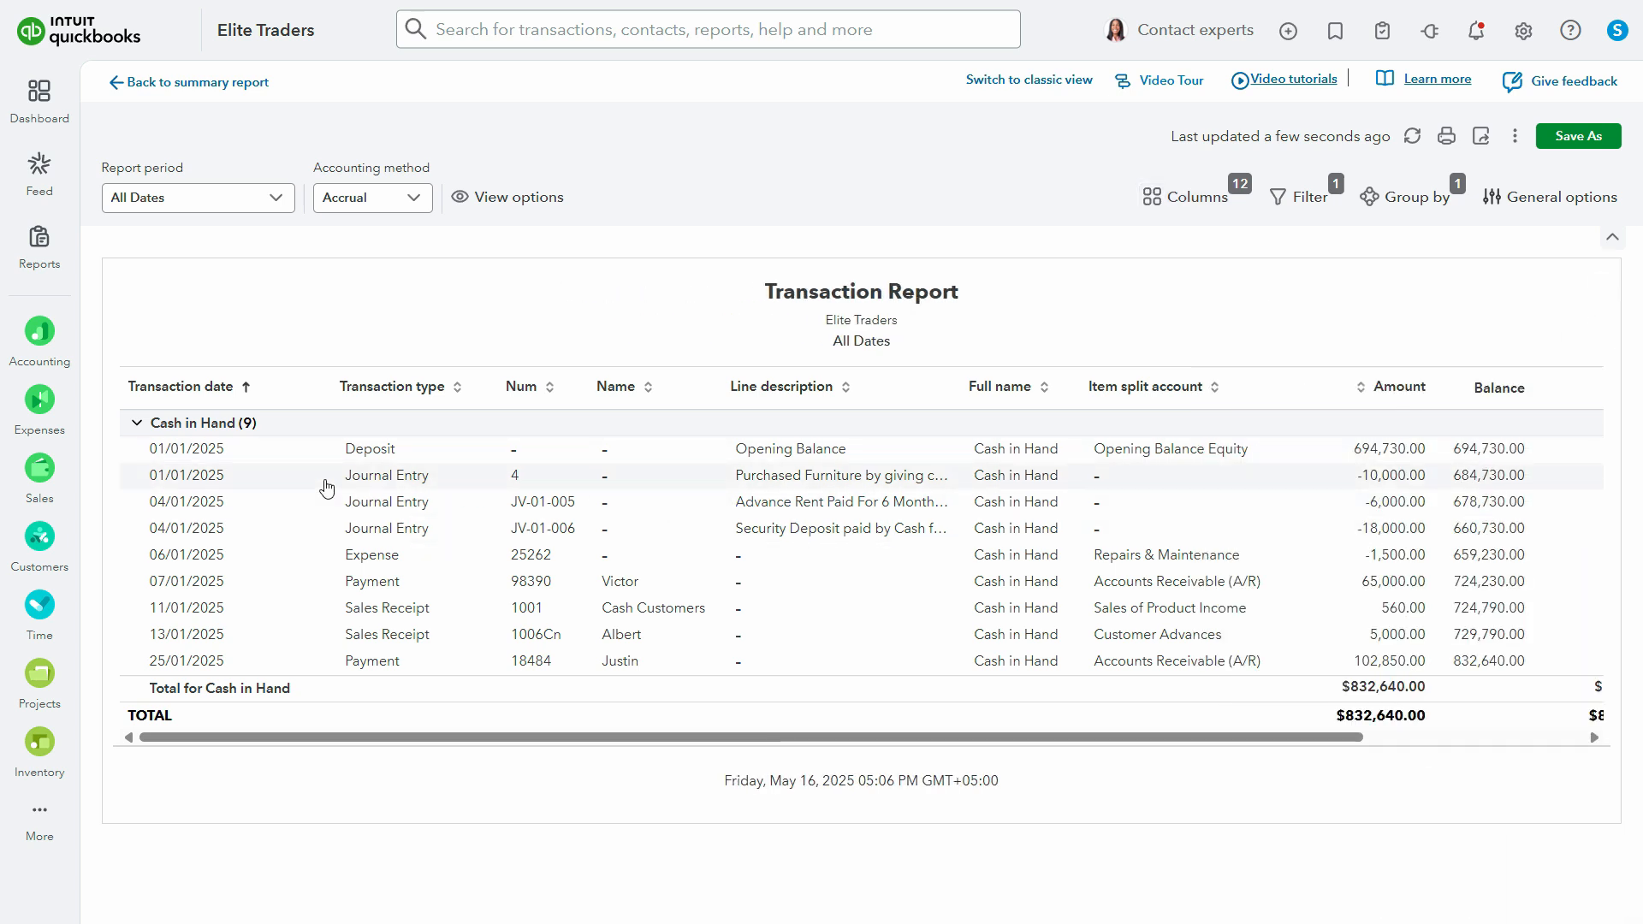
Sort the Transaction Report by Amount in ascending order
{"action": "left_click_drag", "start_coordinate": [470, 738], "coordinate": [693, 738]}
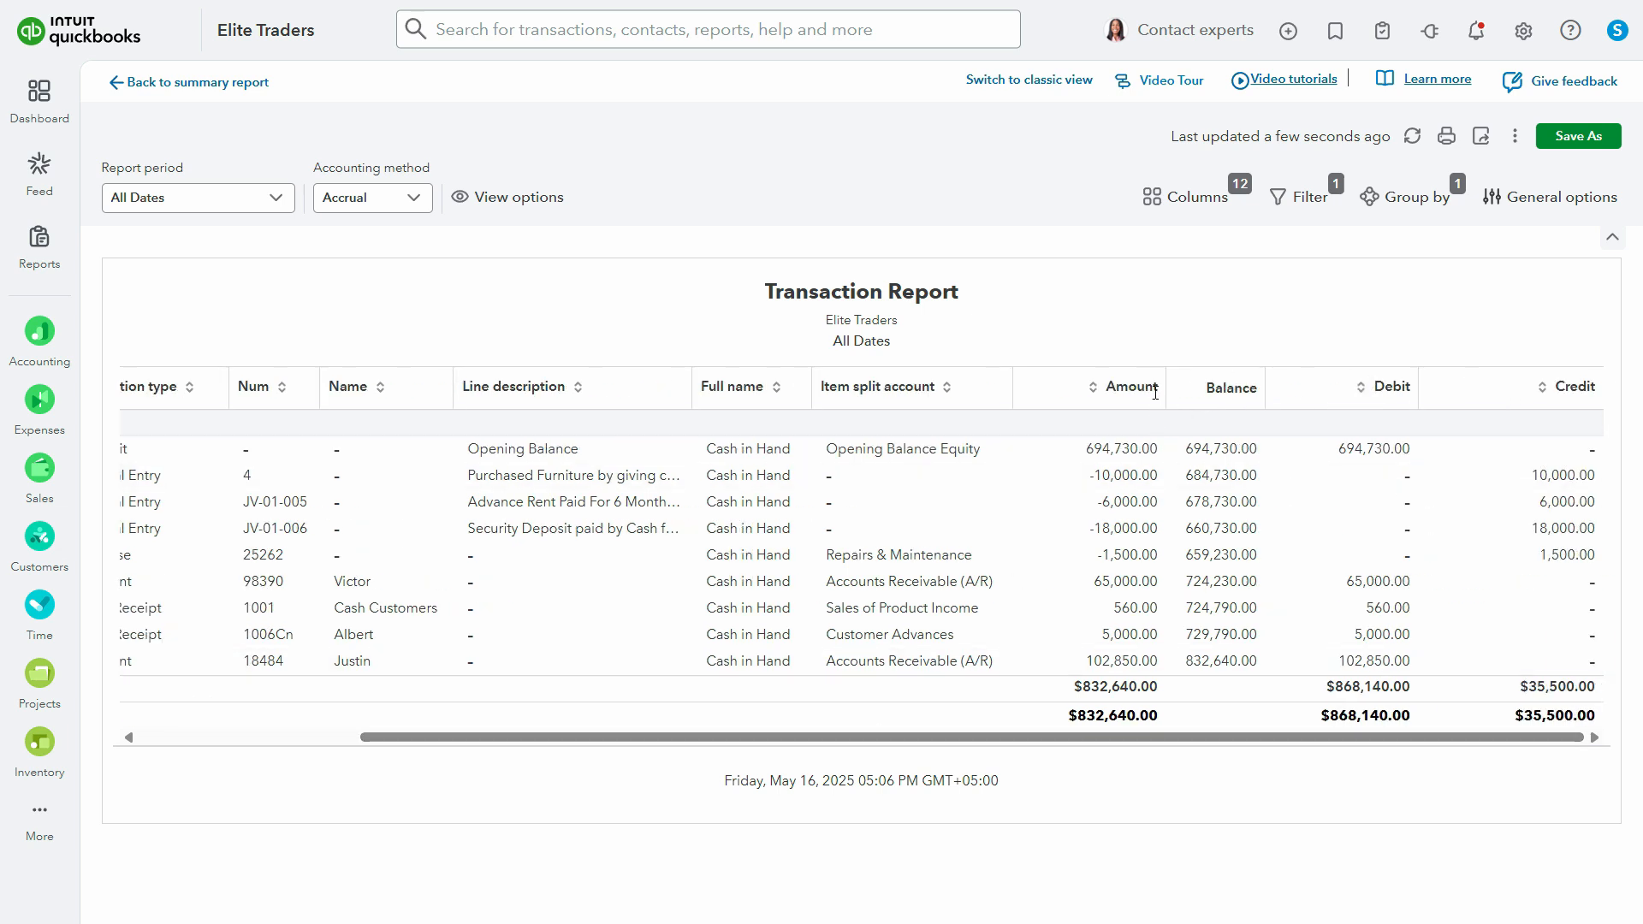
{"action": "left_click_drag", "start_coordinate": [1116, 389], "coordinate": [1344, 392]}
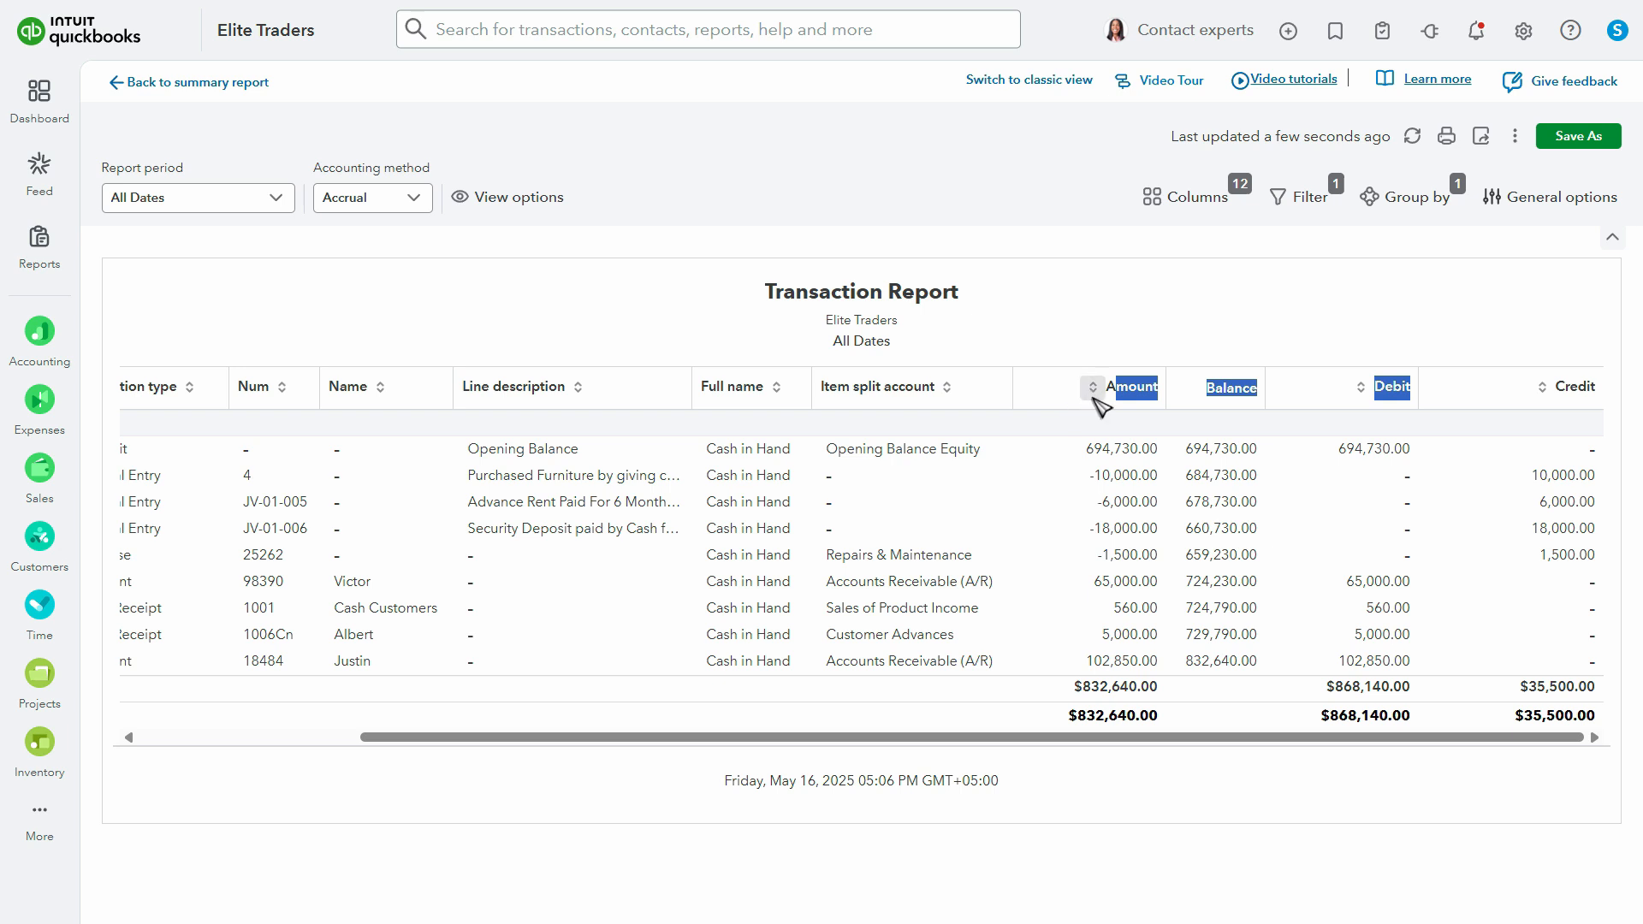
{"action": "left_click", "coordinate": [1093, 393]}
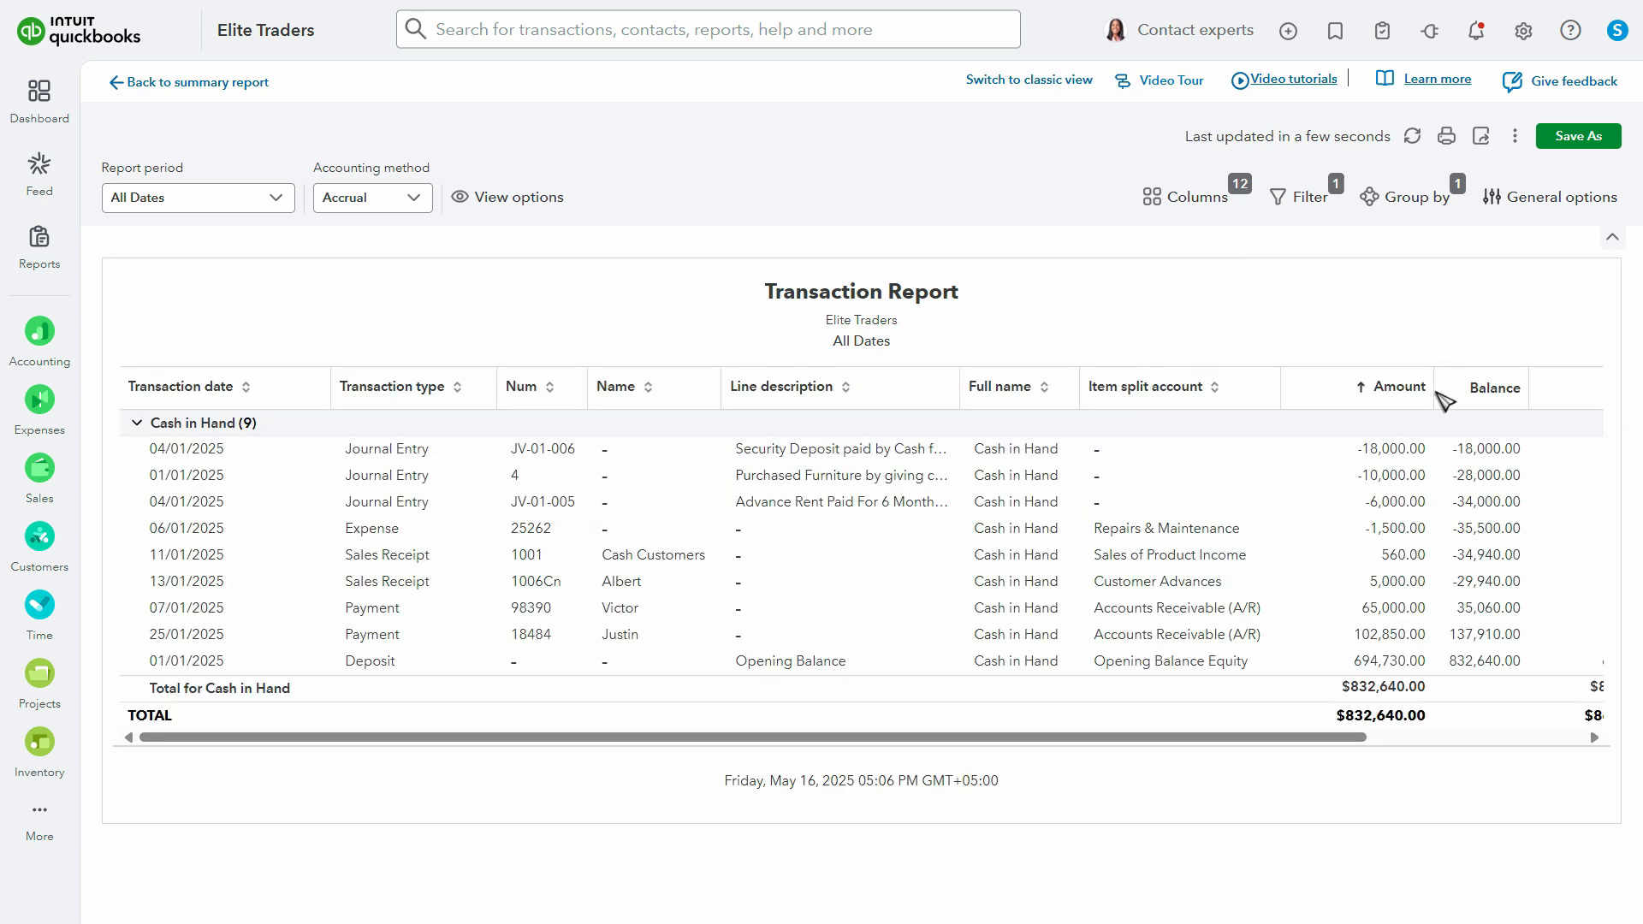
Reorder the Transaction Report columns so Debit and Credit come before Amount, and remove the Balance column
{"action": "left_click_drag", "start_coordinate": [1310, 741], "coordinate": [1364, 513]}
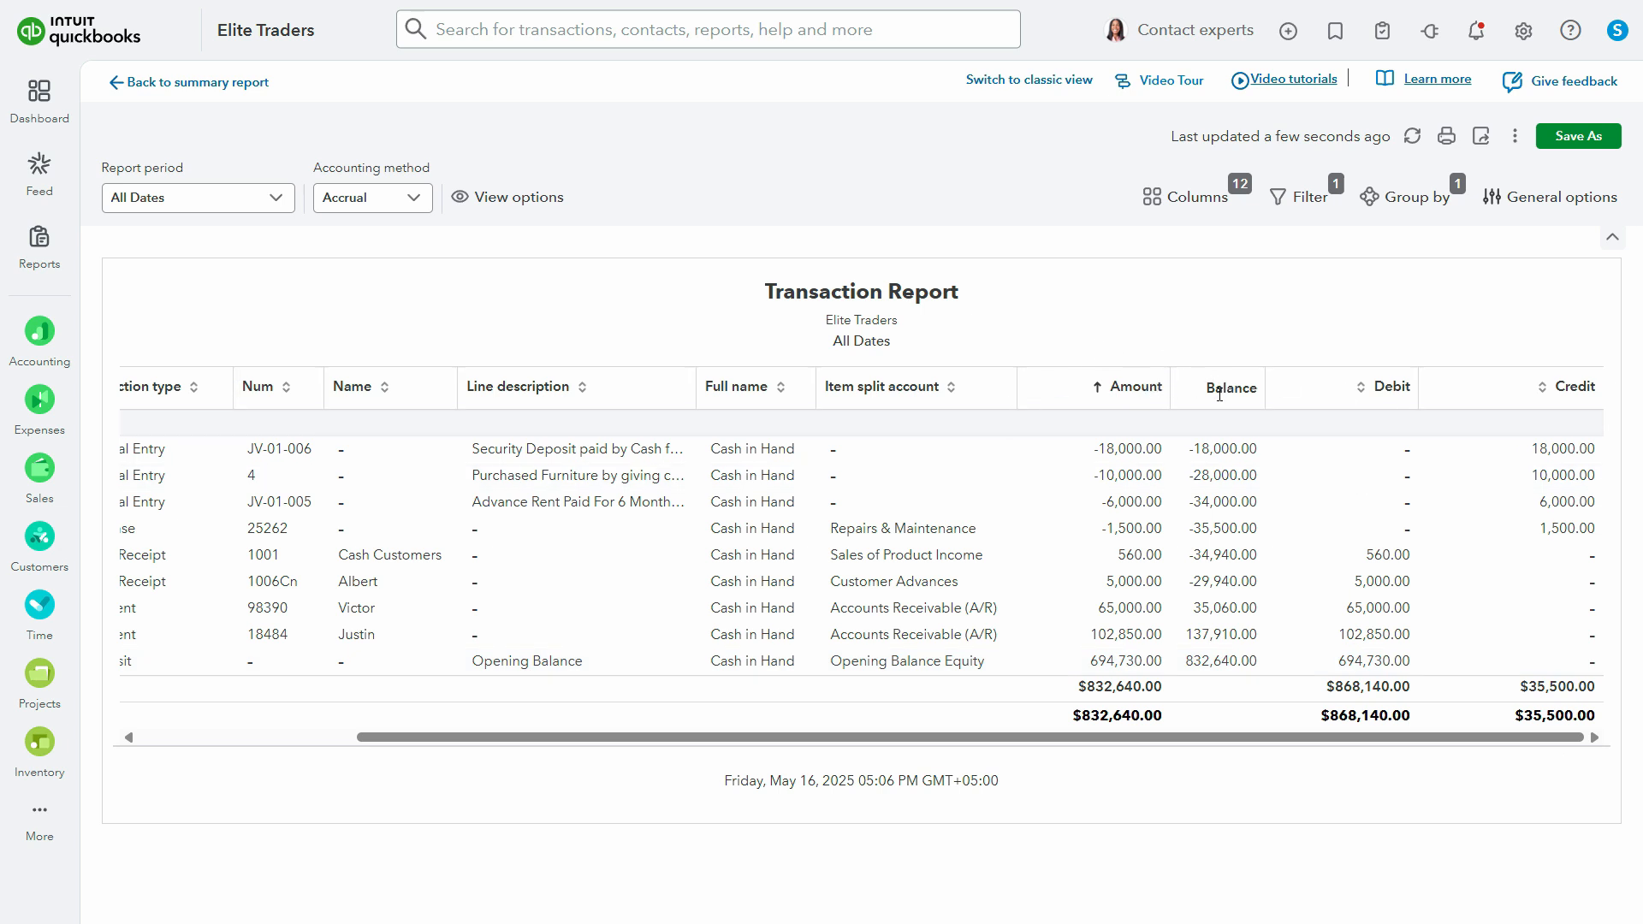
{"action": "left_click", "coordinate": [1188, 201]}
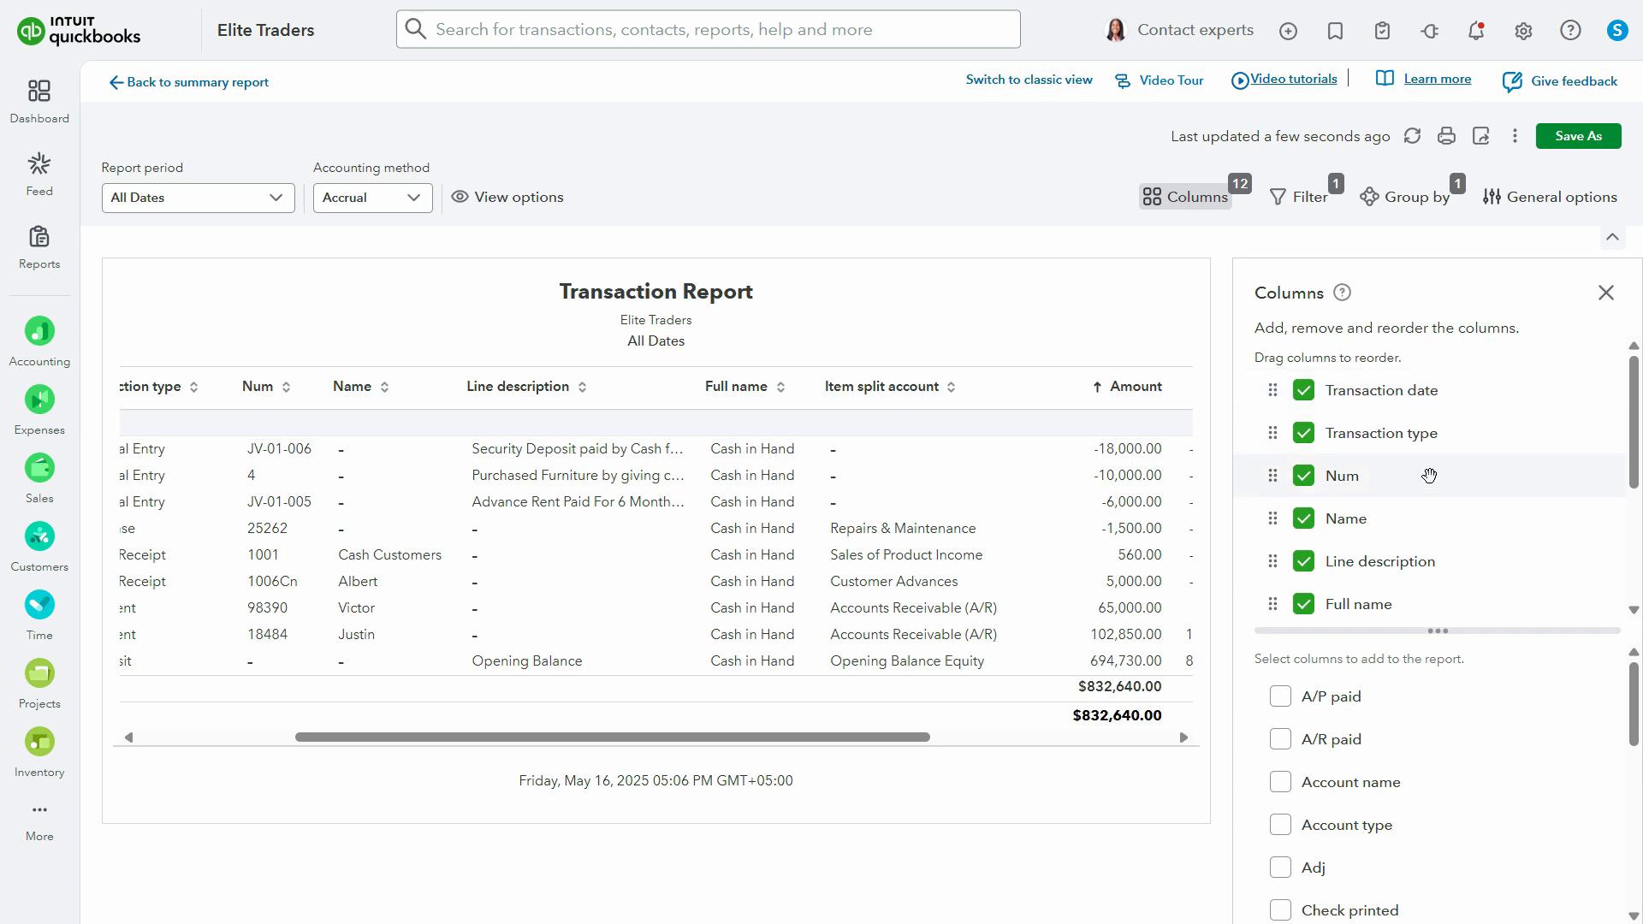
{"action": "scroll", "coordinate": [1318, 556], "scroll_direction": "down", "scroll_amount": 5}
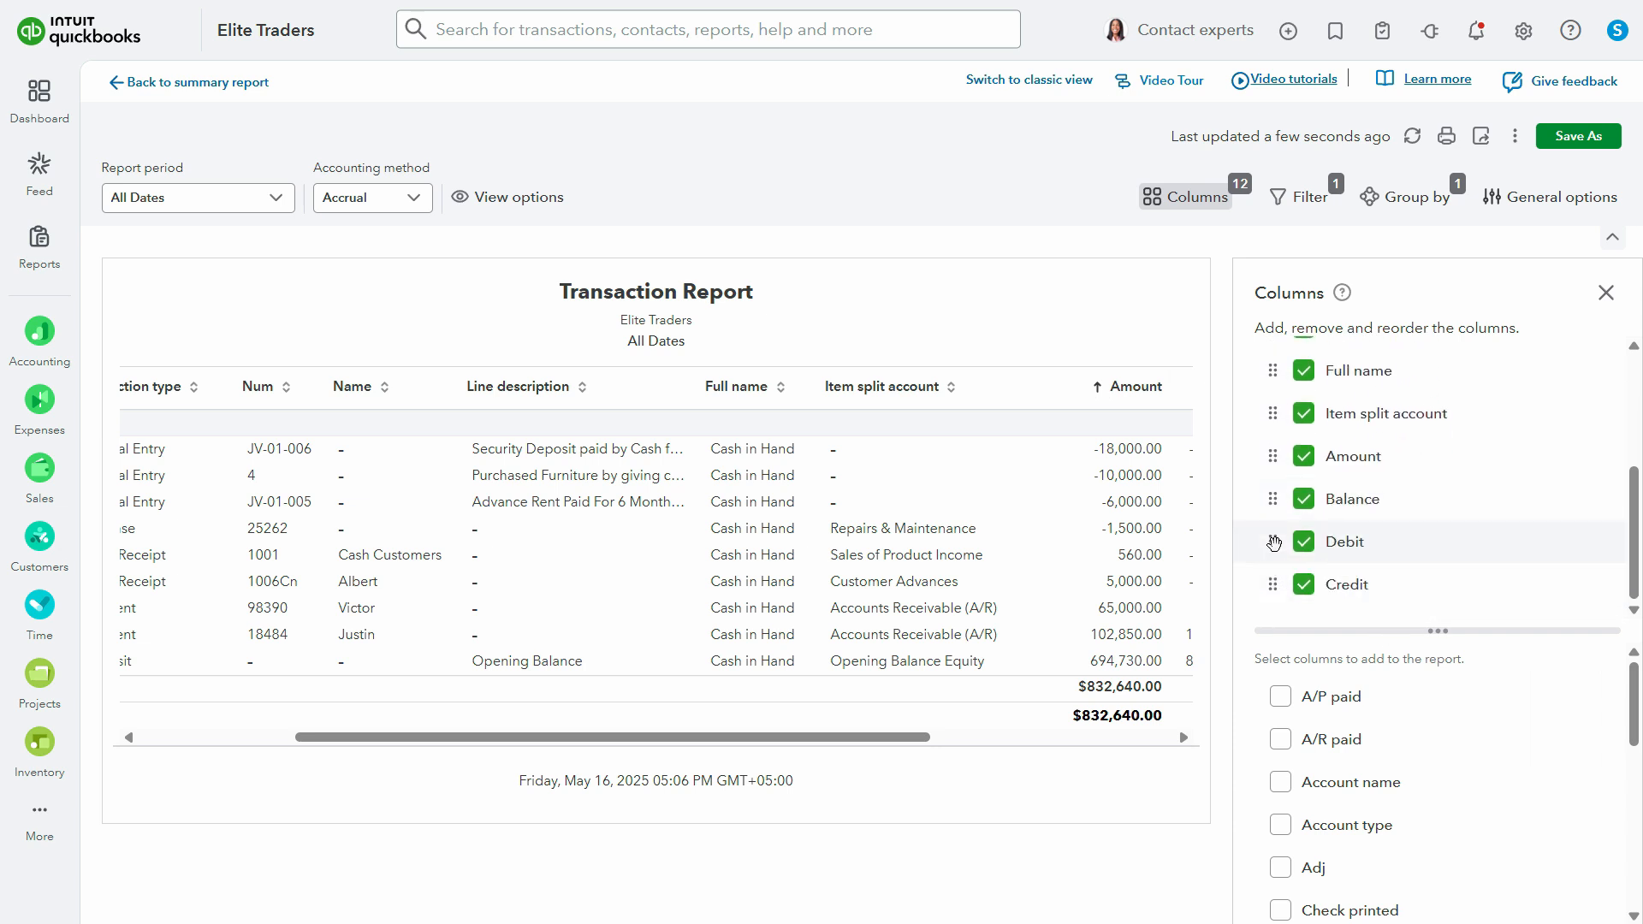
{"action": "left_click_drag", "start_coordinate": [1274, 542], "coordinate": [1275, 458]}
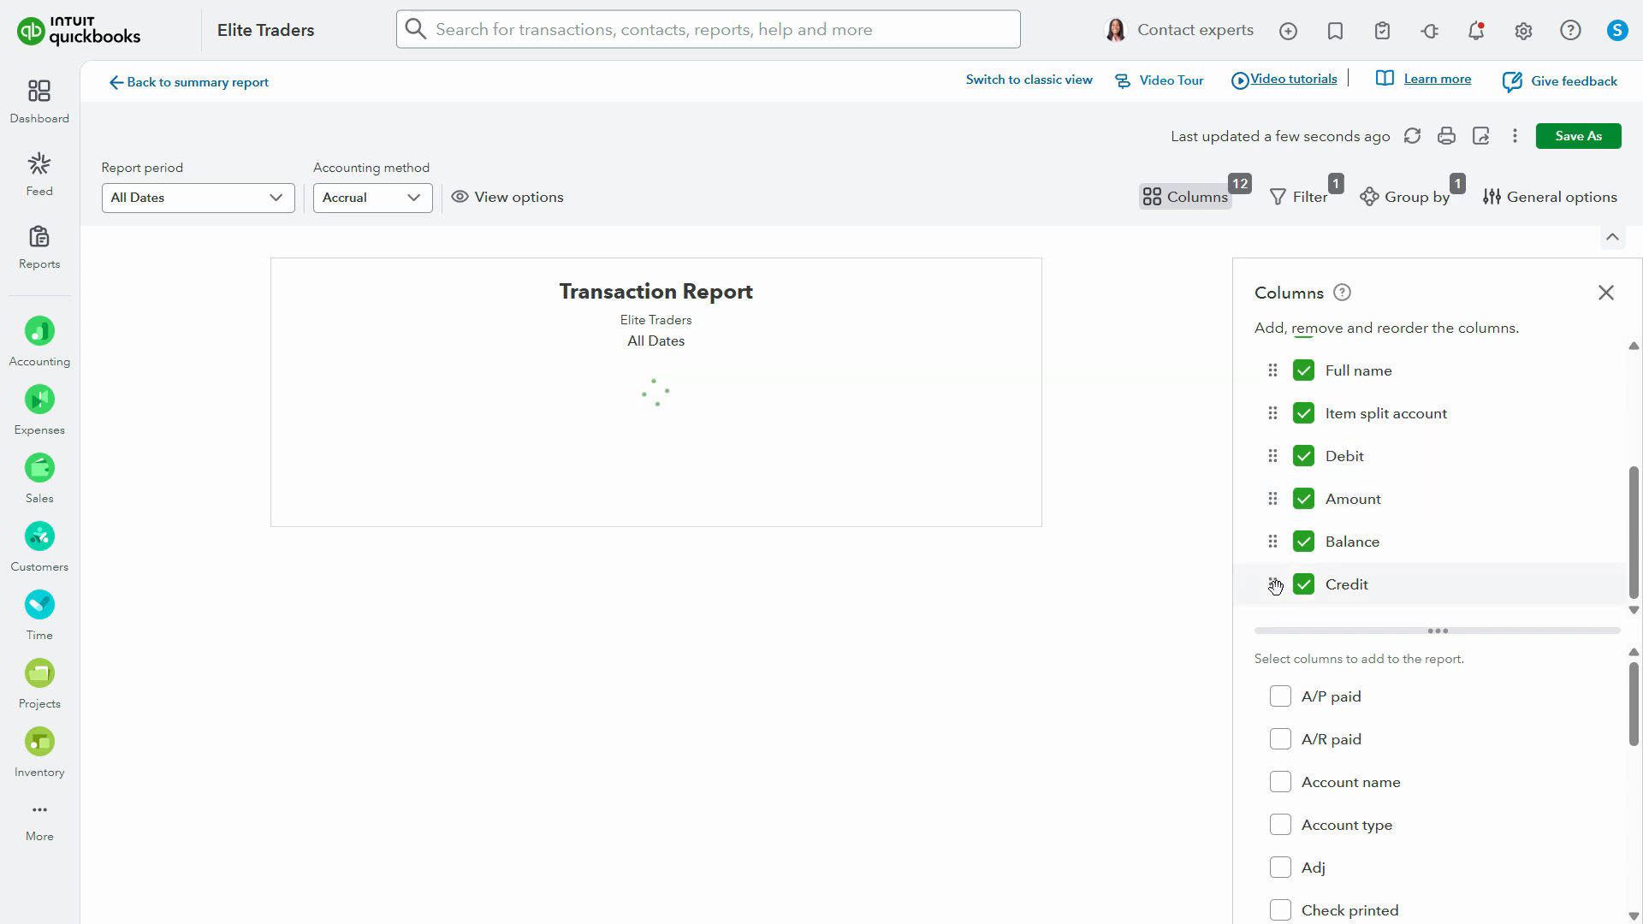
{"action": "left_click_drag", "start_coordinate": [1275, 588], "coordinate": [1273, 501]}
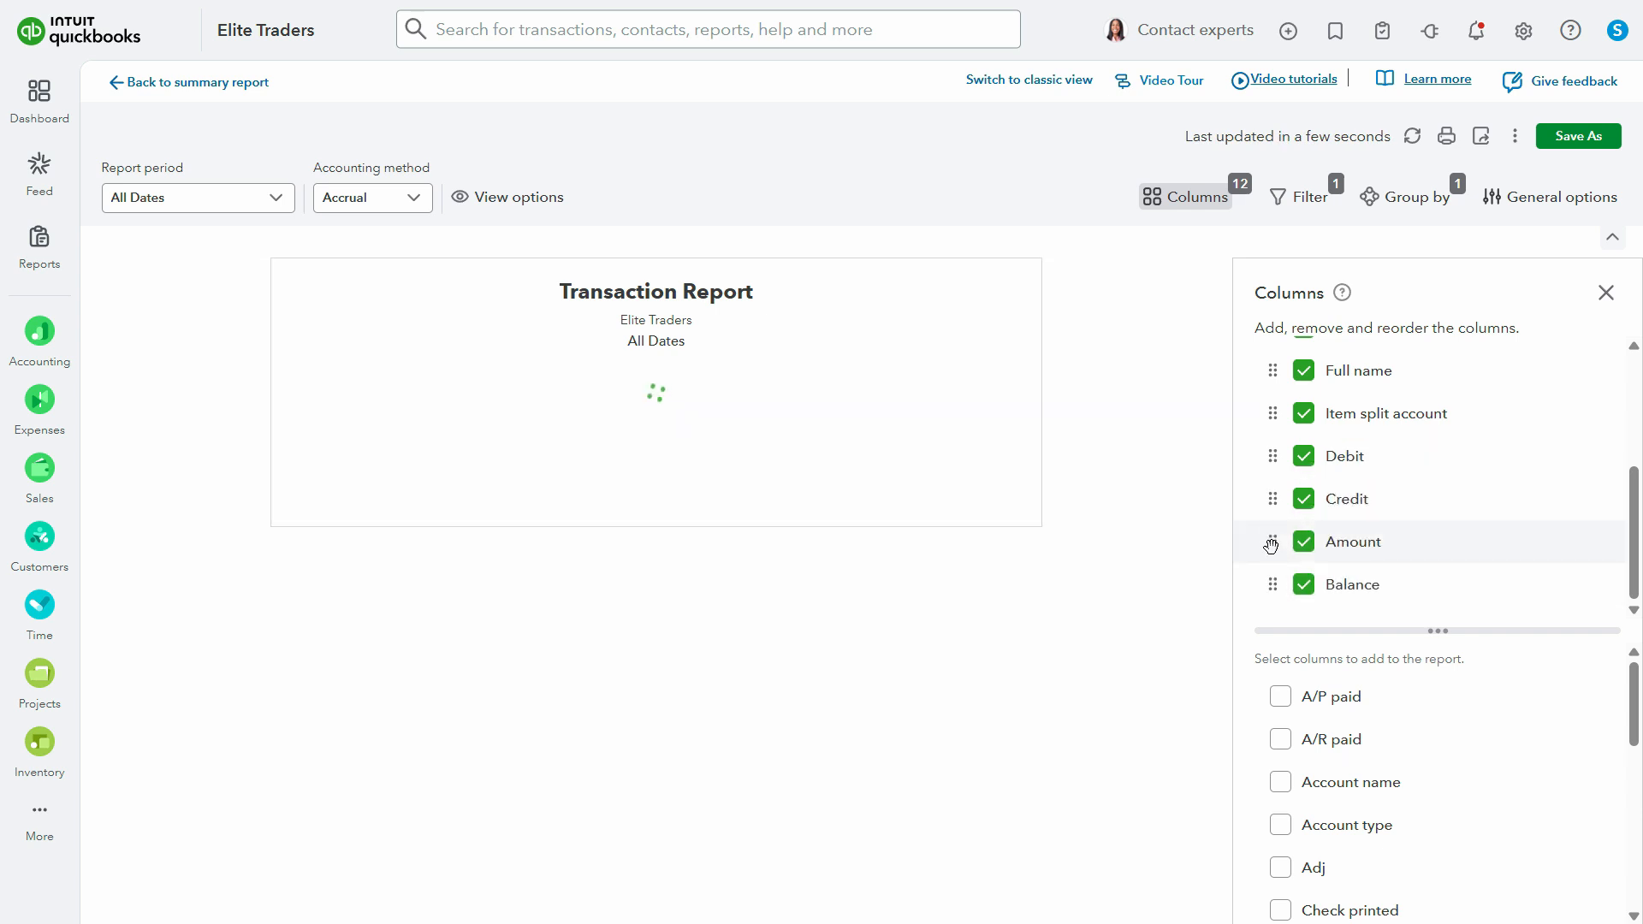
{"action": "left_click", "coordinate": [1304, 586]}
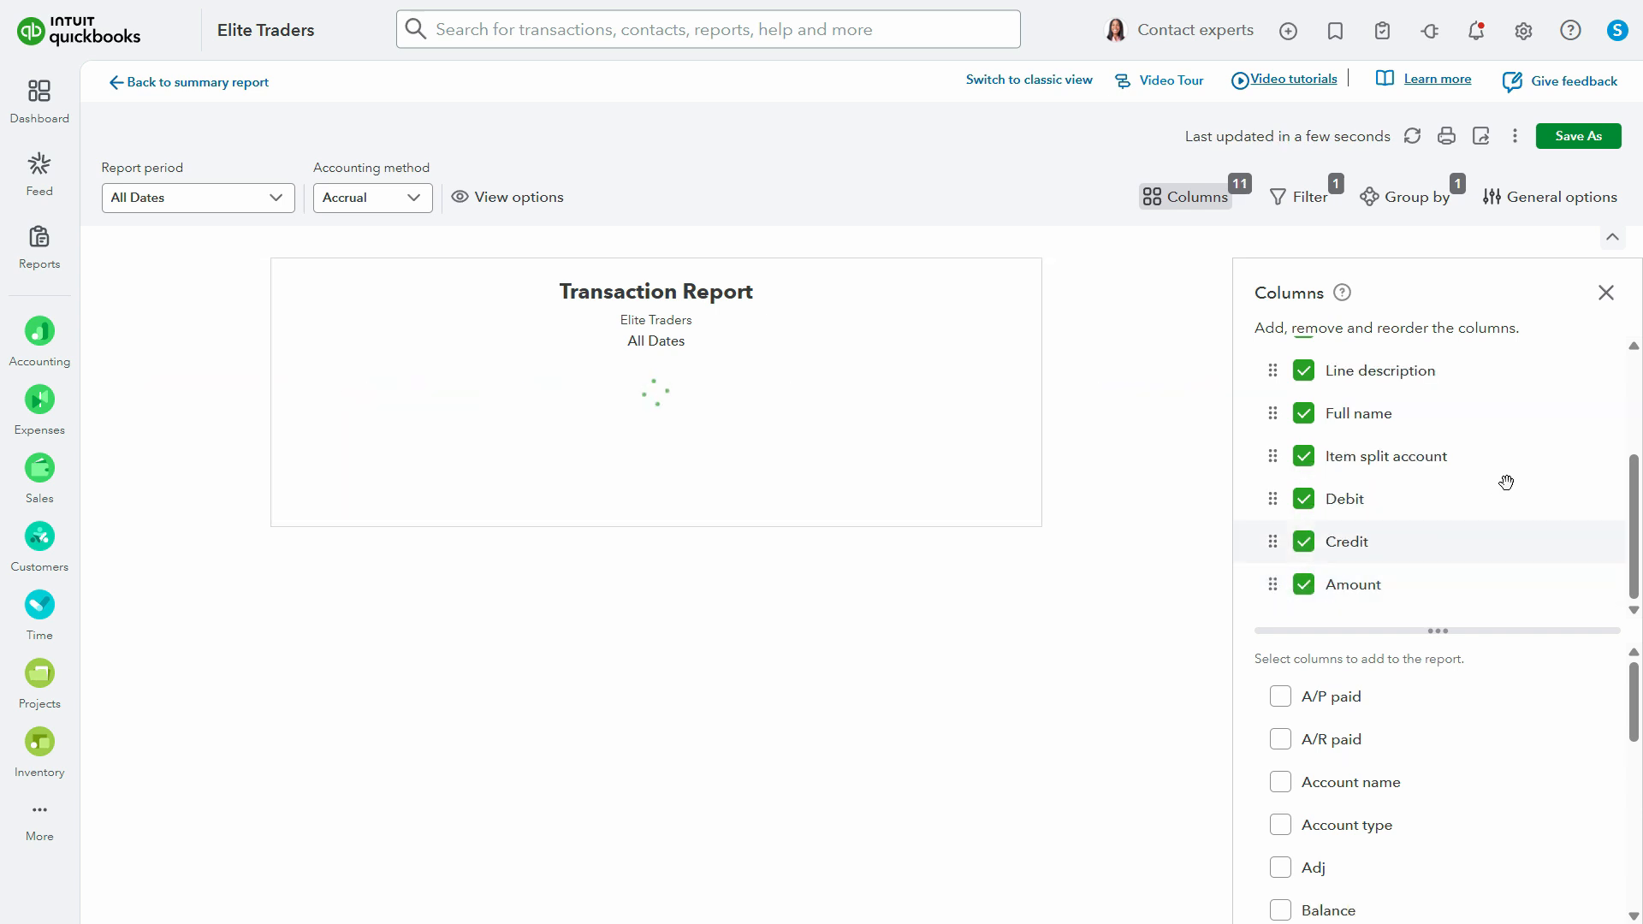
{"action": "left_click", "coordinate": [1606, 293]}
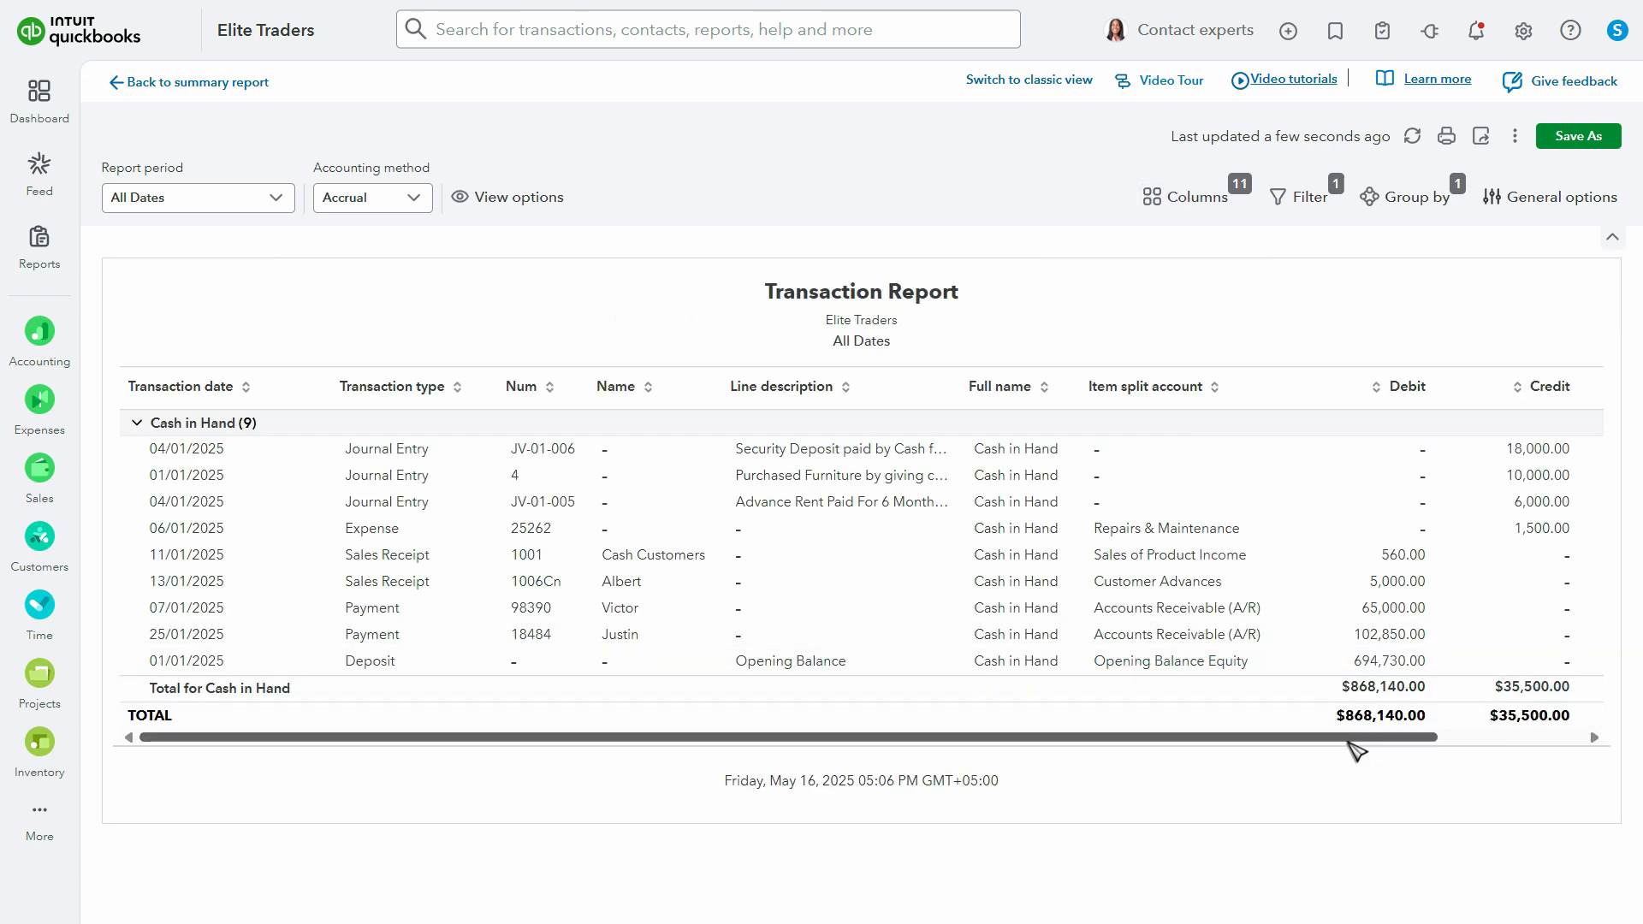
{"action": "left_click_drag", "start_coordinate": [1355, 739], "coordinate": [1309, 762]}
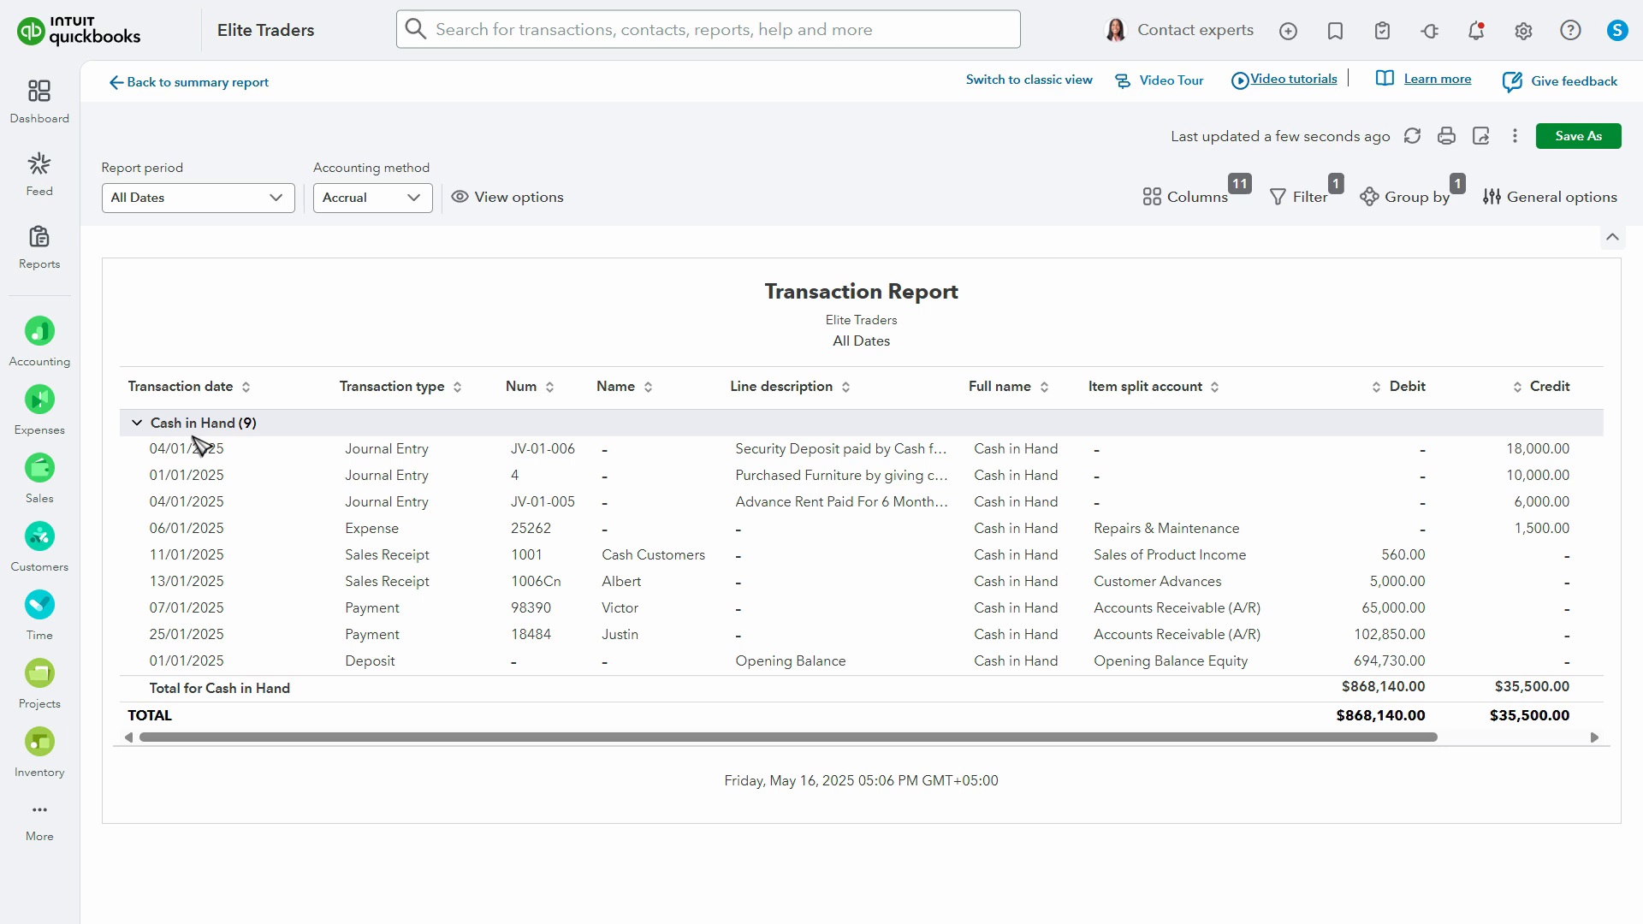
Search the standard reports for "transac" and open the Transaction Detail by Account report
{"action": "mouse_move", "coordinate": [25, 257]}
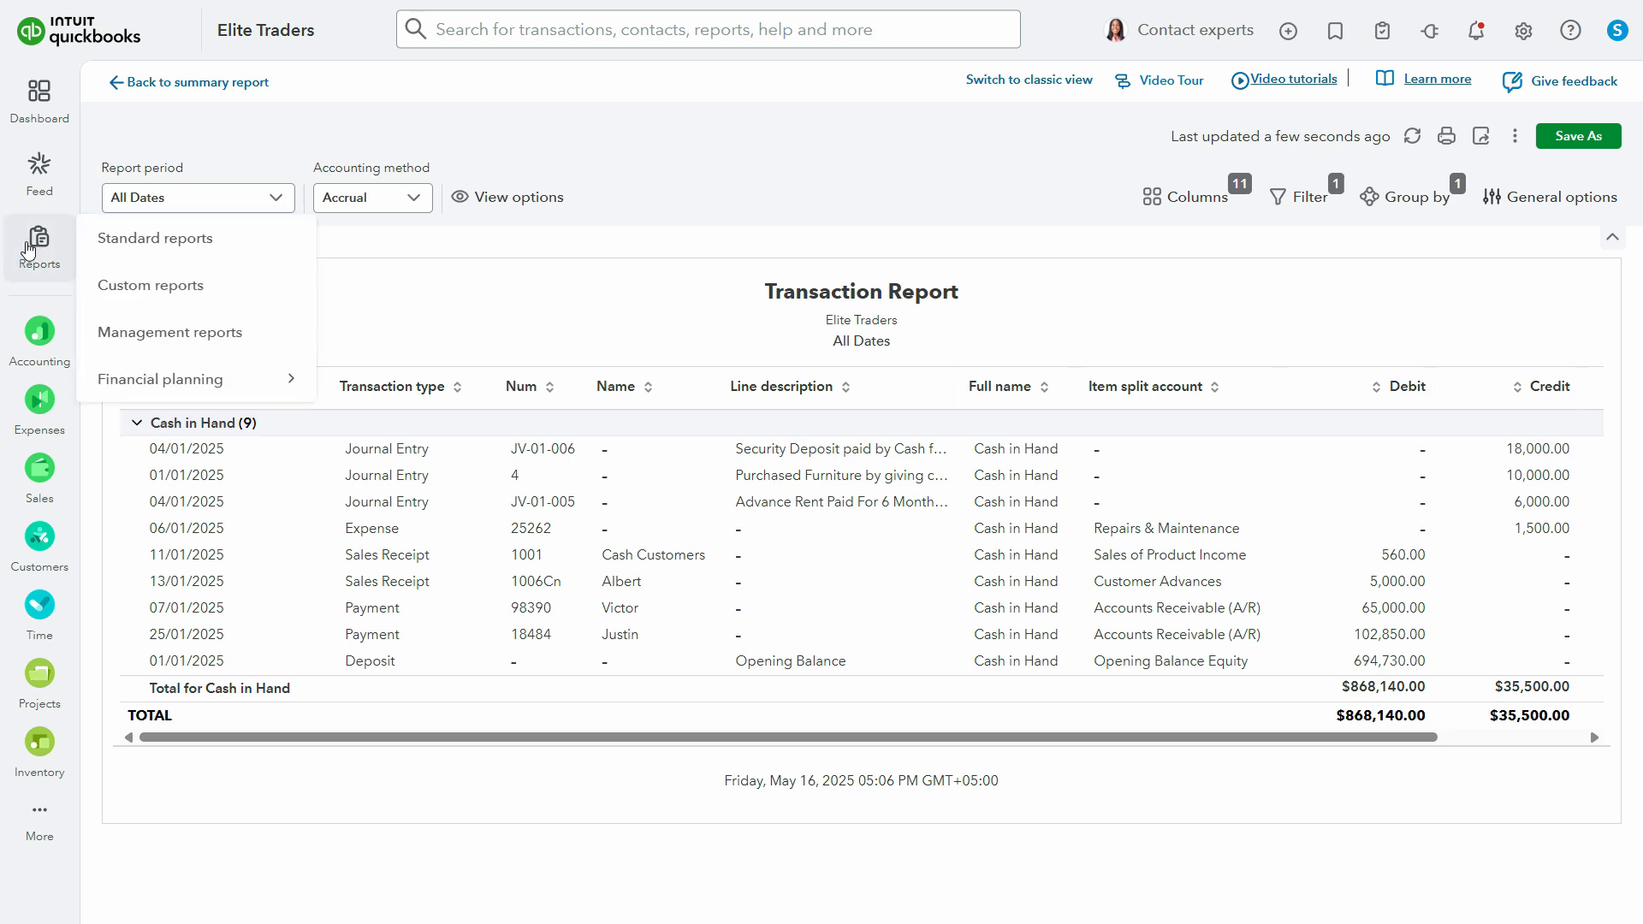
{"action": "left_click", "coordinate": [170, 248]}
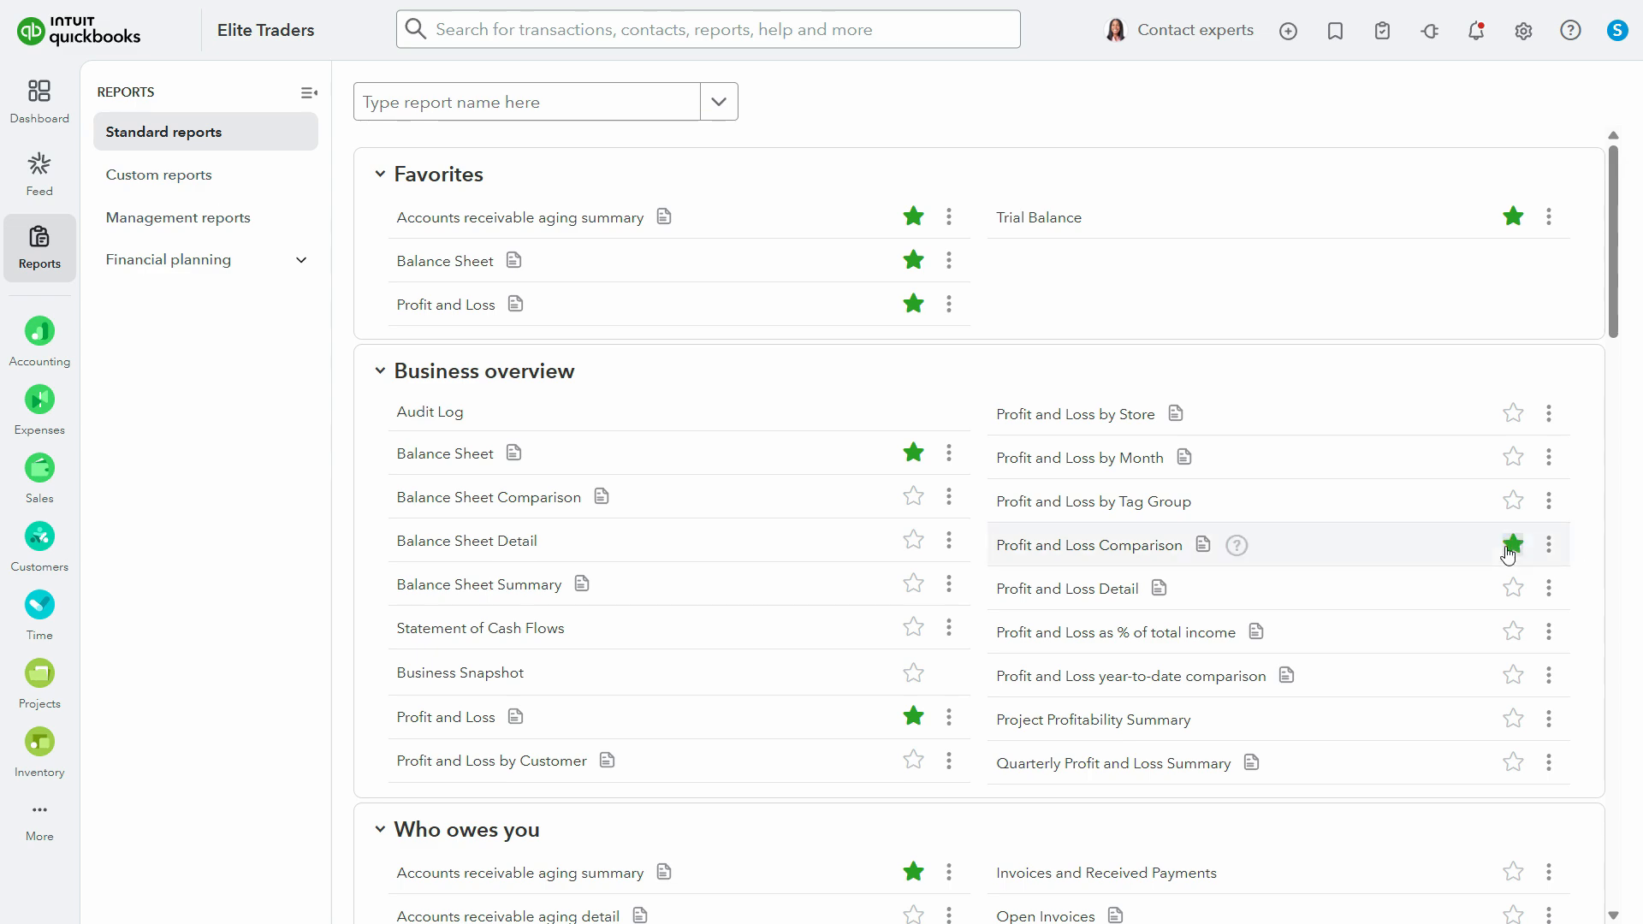
{"action": "scroll", "coordinate": [1557, 543], "scroll_direction": "down", "scroll_amount": 6}
{"action": "scroll", "coordinate": [1563, 545], "scroll_direction": "down", "scroll_amount": 5}
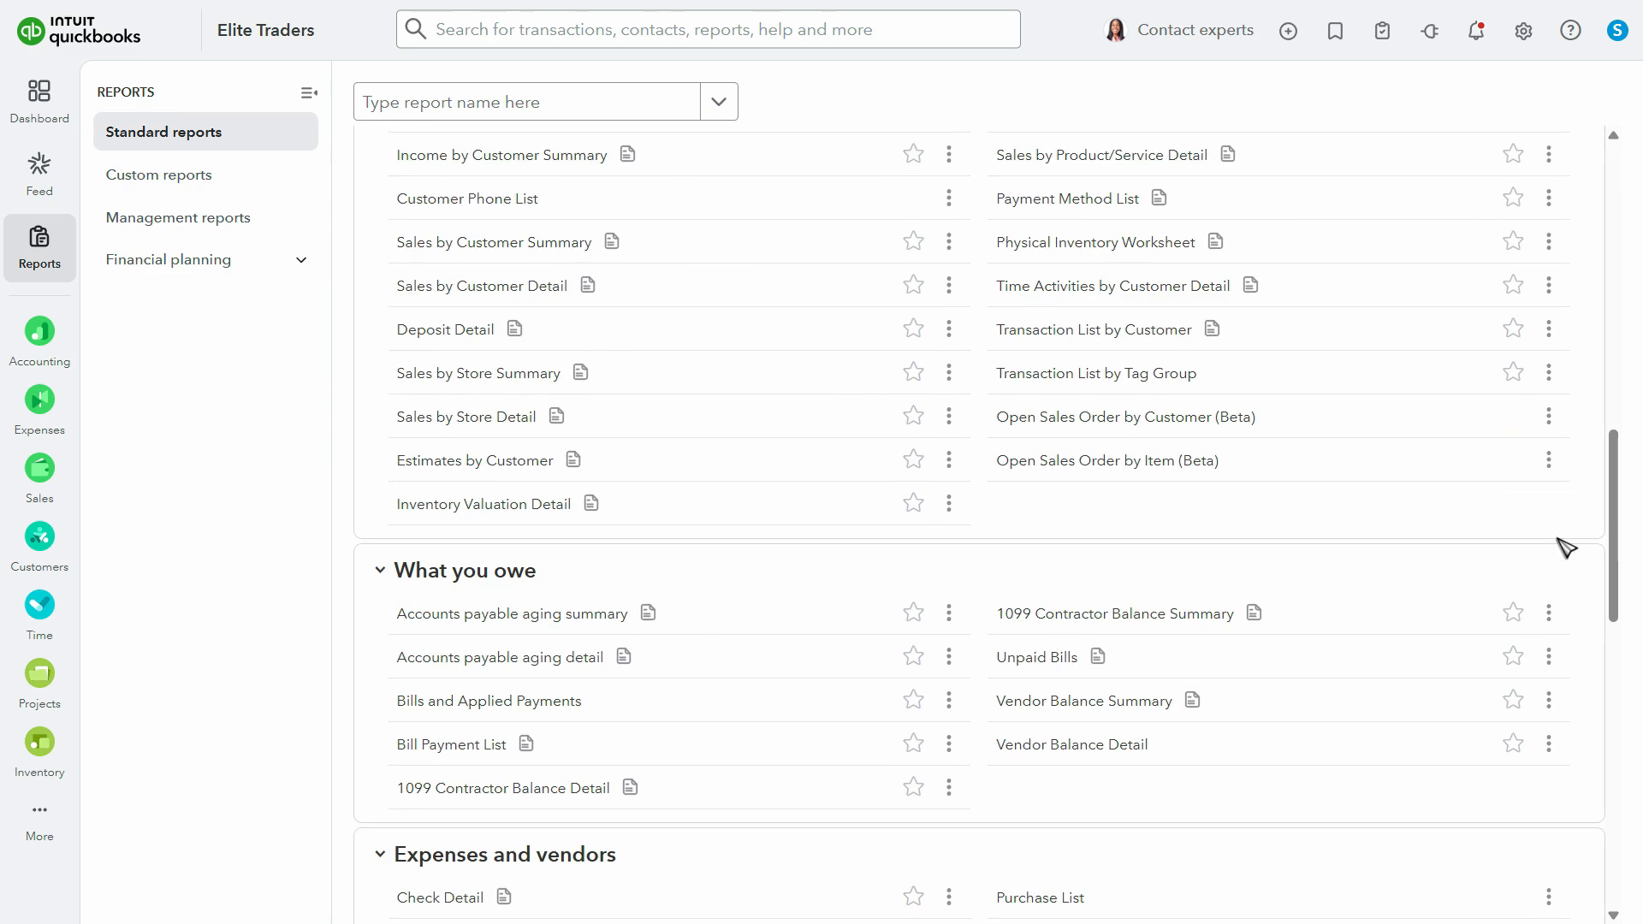
{"action": "scroll", "coordinate": [1565, 547], "scroll_direction": "down", "scroll_amount": 11}
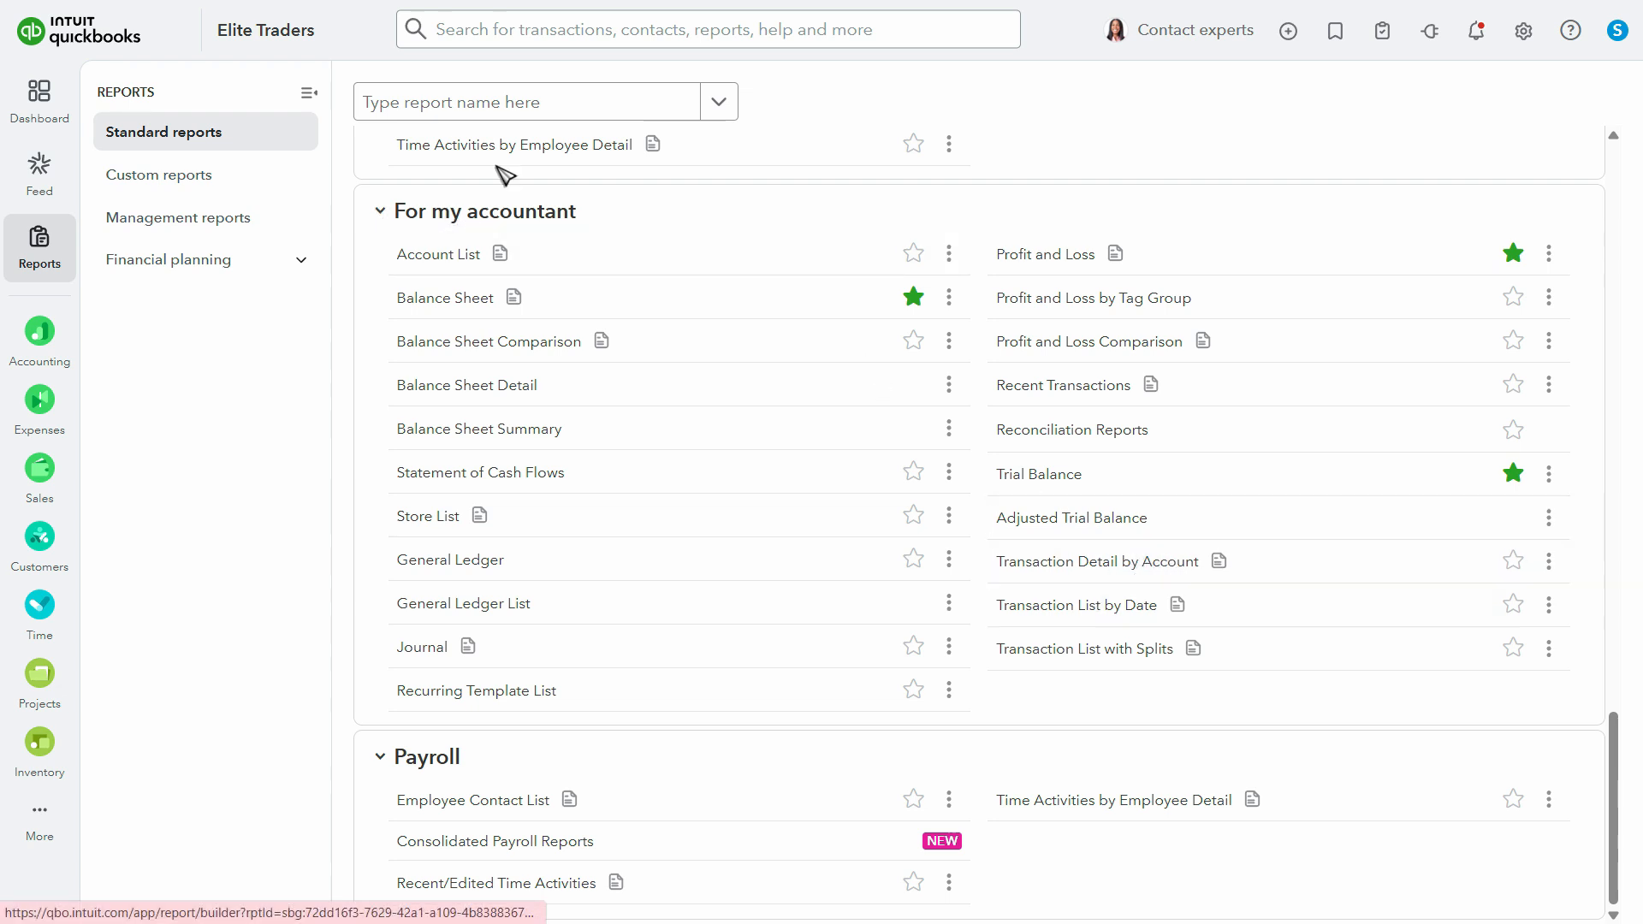
{"action": "left_click", "coordinate": [491, 103]}
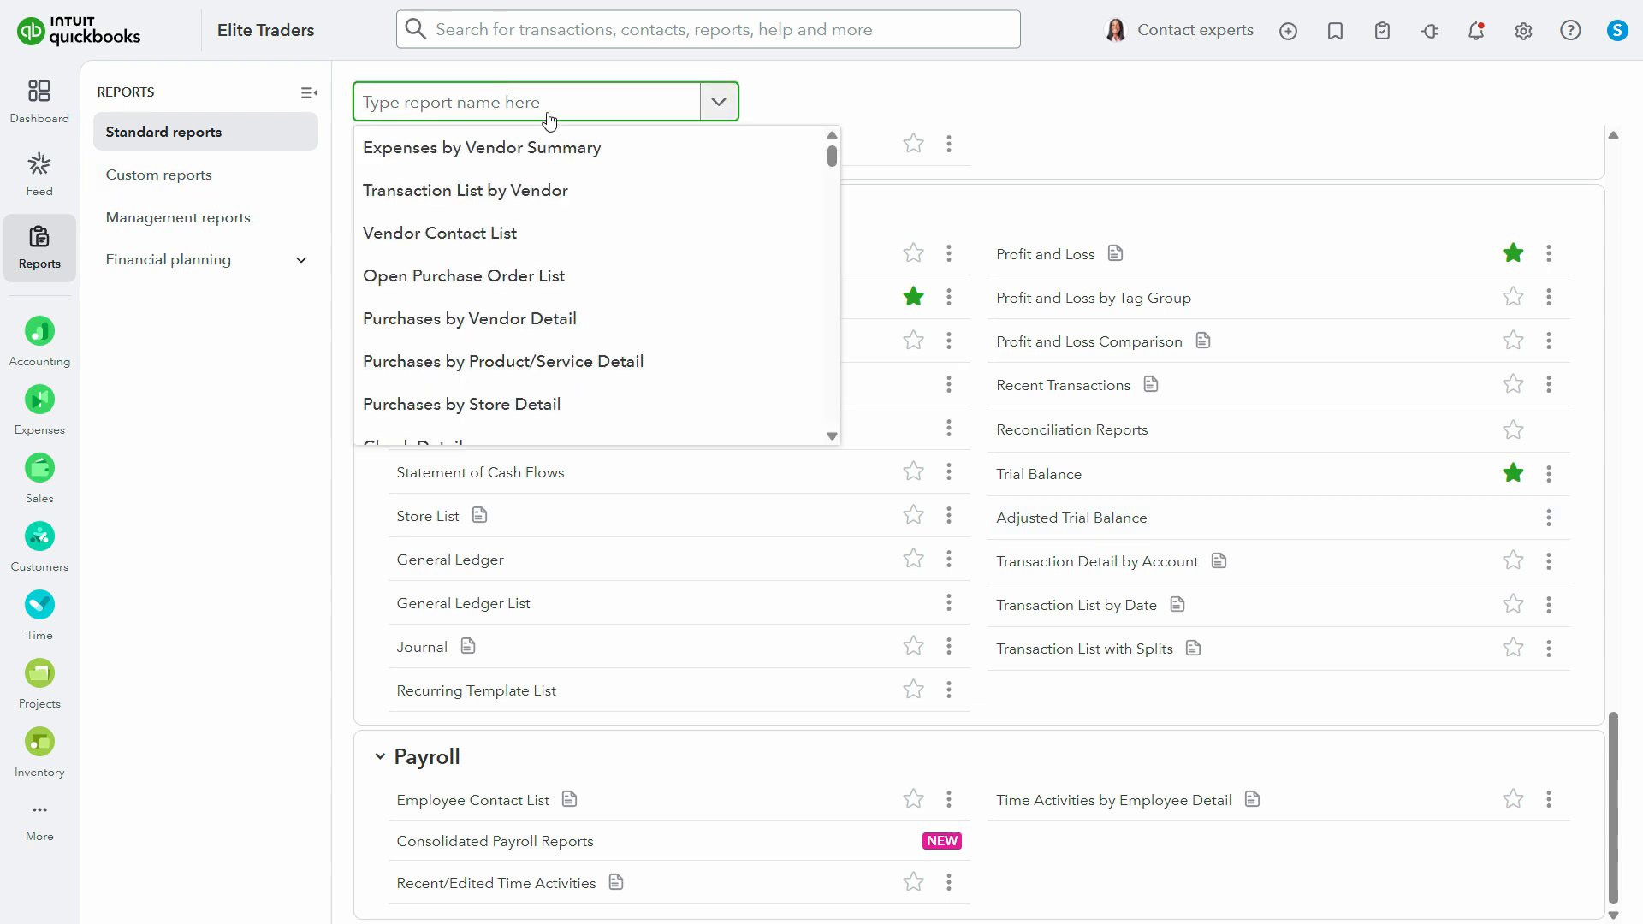
{"action": "type", "text": "transact"}
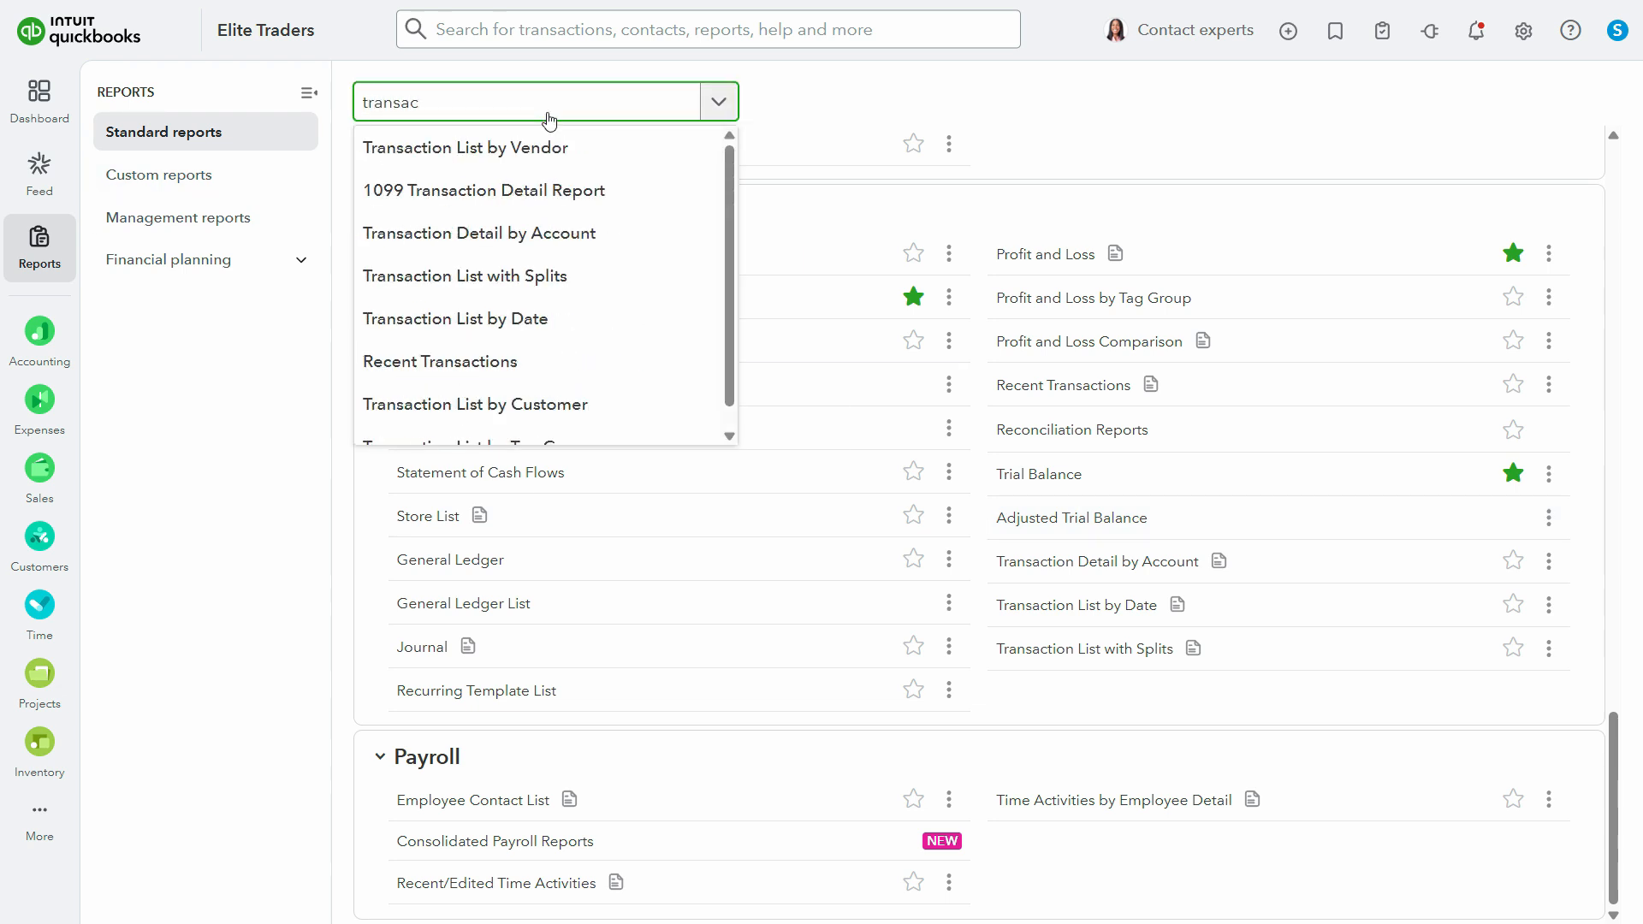
{"action": "left_click", "coordinate": [539, 233]}
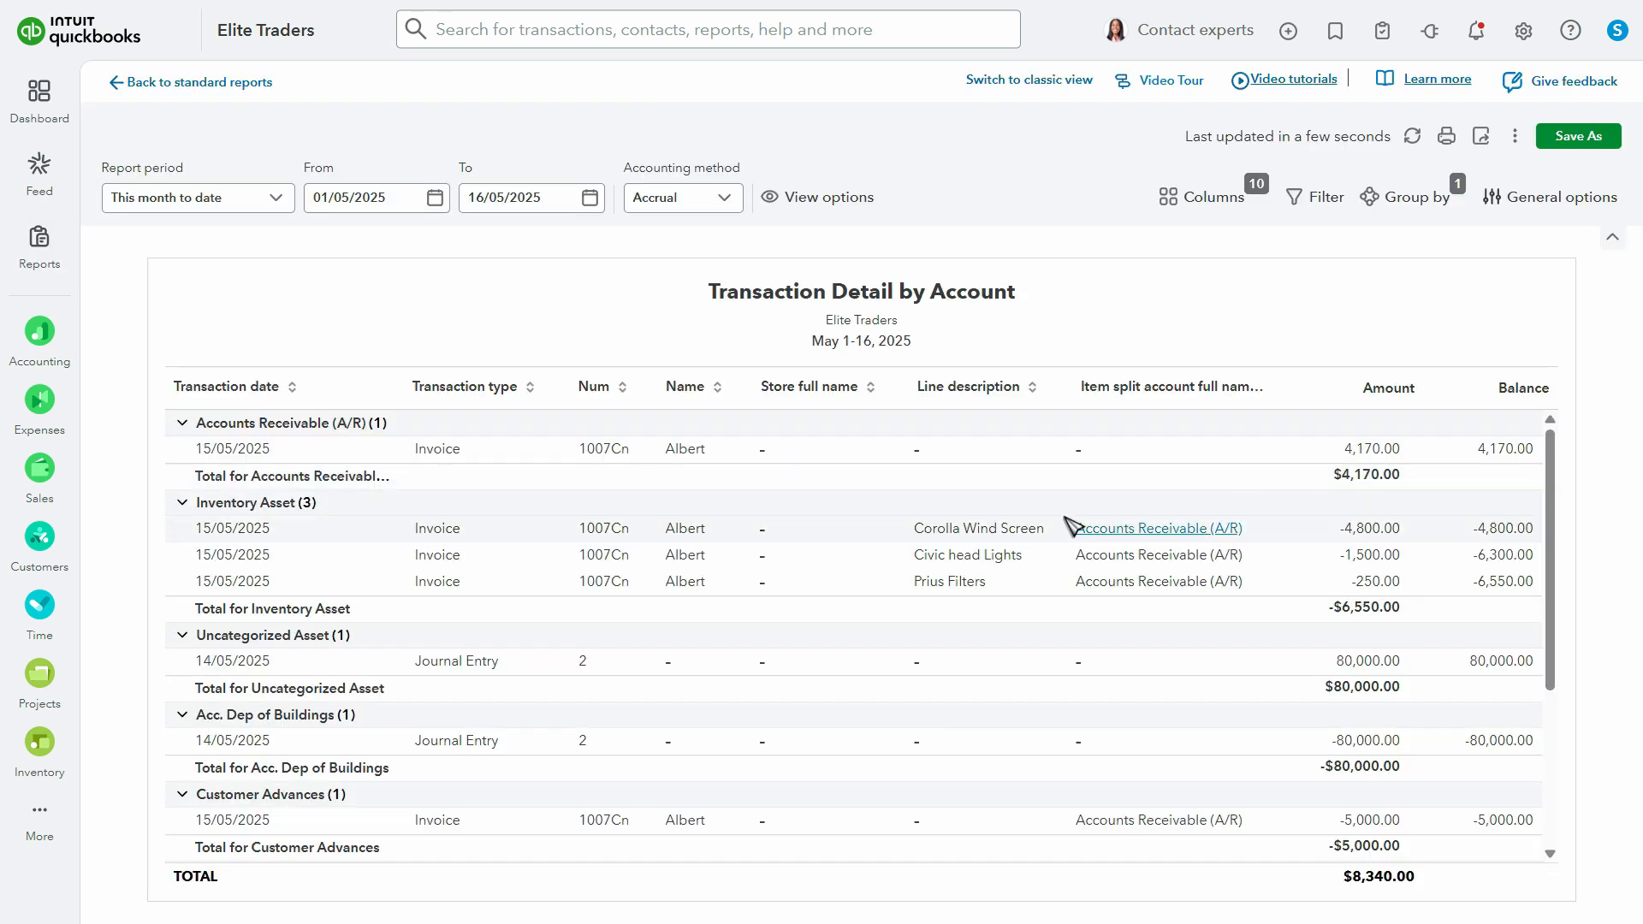
Set the report period to All Dates and add the Debit and Credit columns to Transaction Detail by Account
{"action": "left_click", "coordinate": [275, 198]}
{"action": "left_click", "coordinate": [220, 248]}
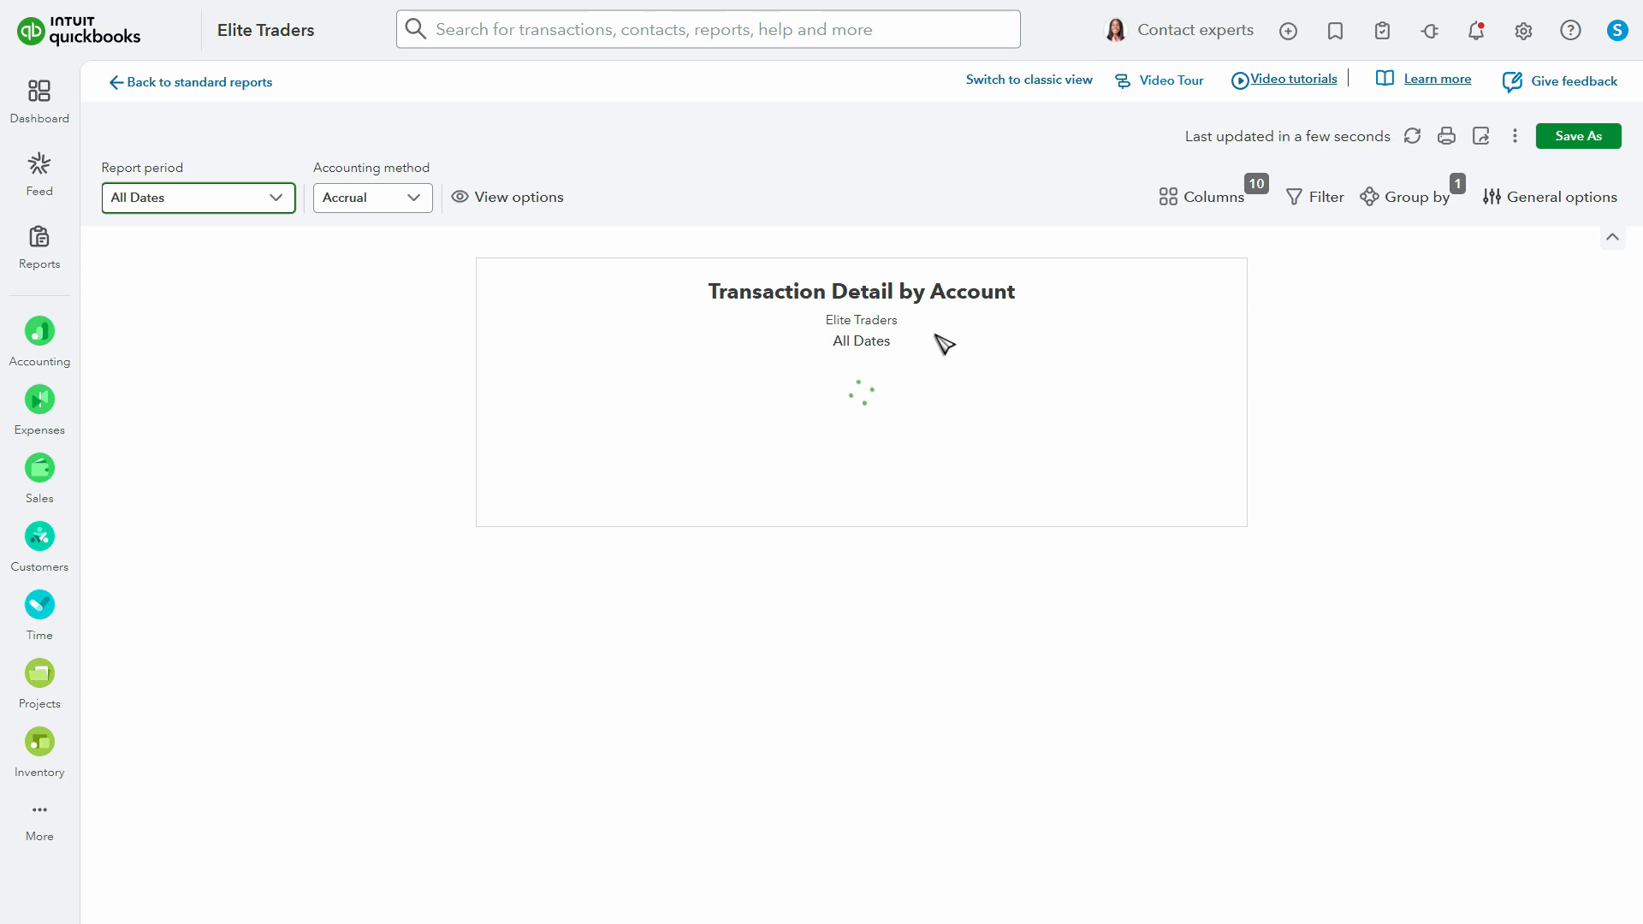
{"action": "left_click", "coordinate": [1225, 201]}
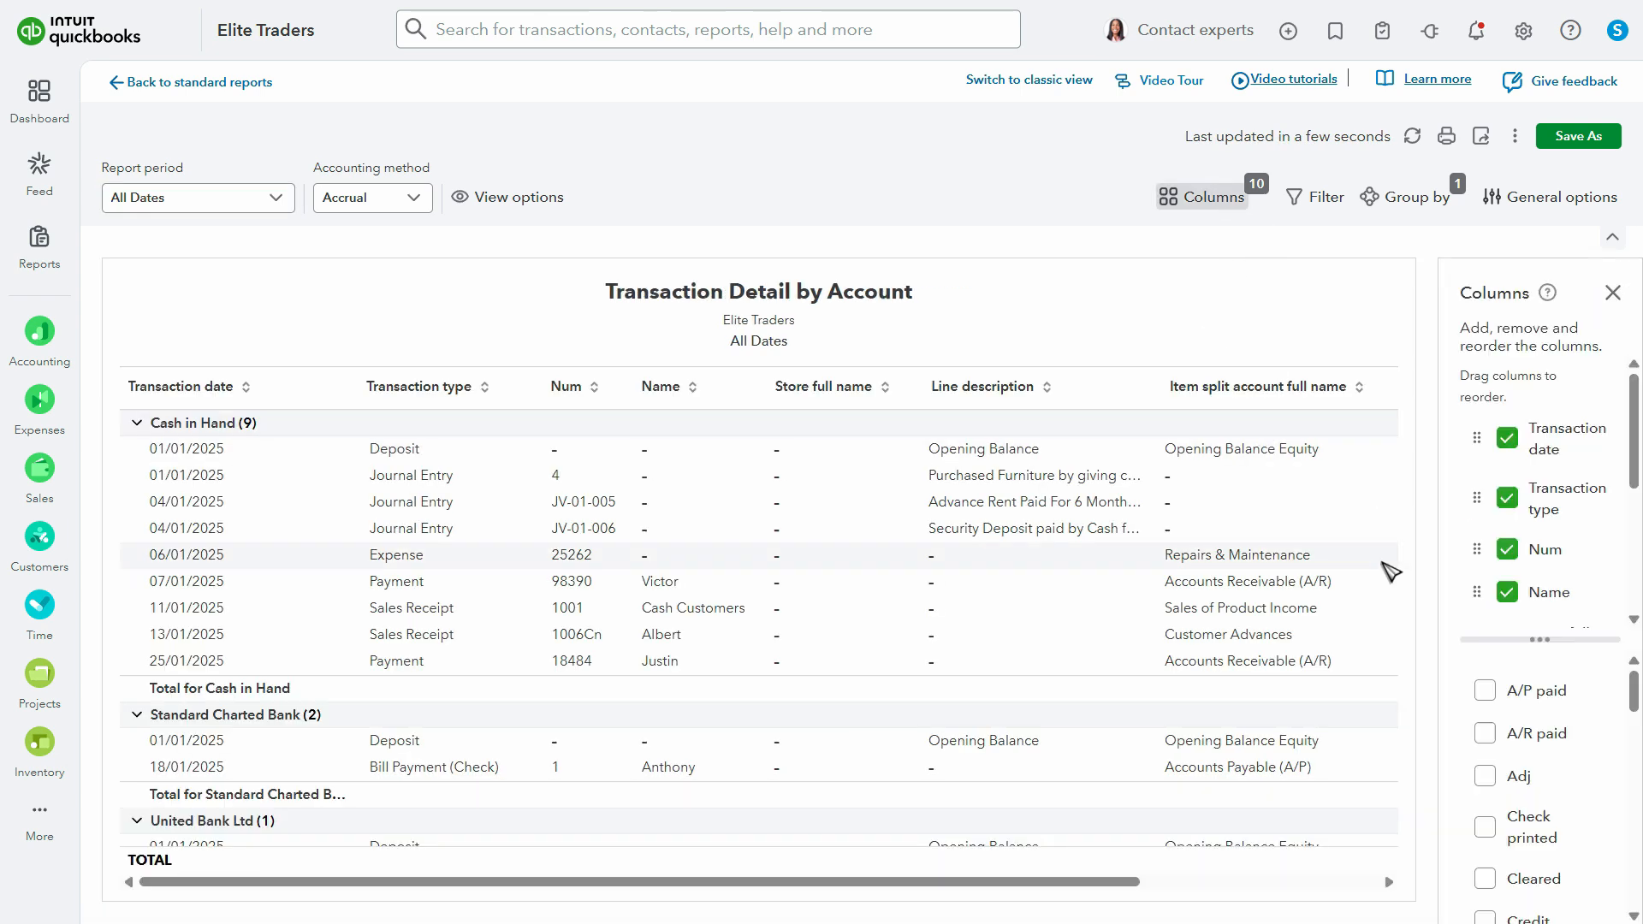
{"action": "scroll", "coordinate": [1455, 531], "scroll_direction": "down", "scroll_amount": 3}
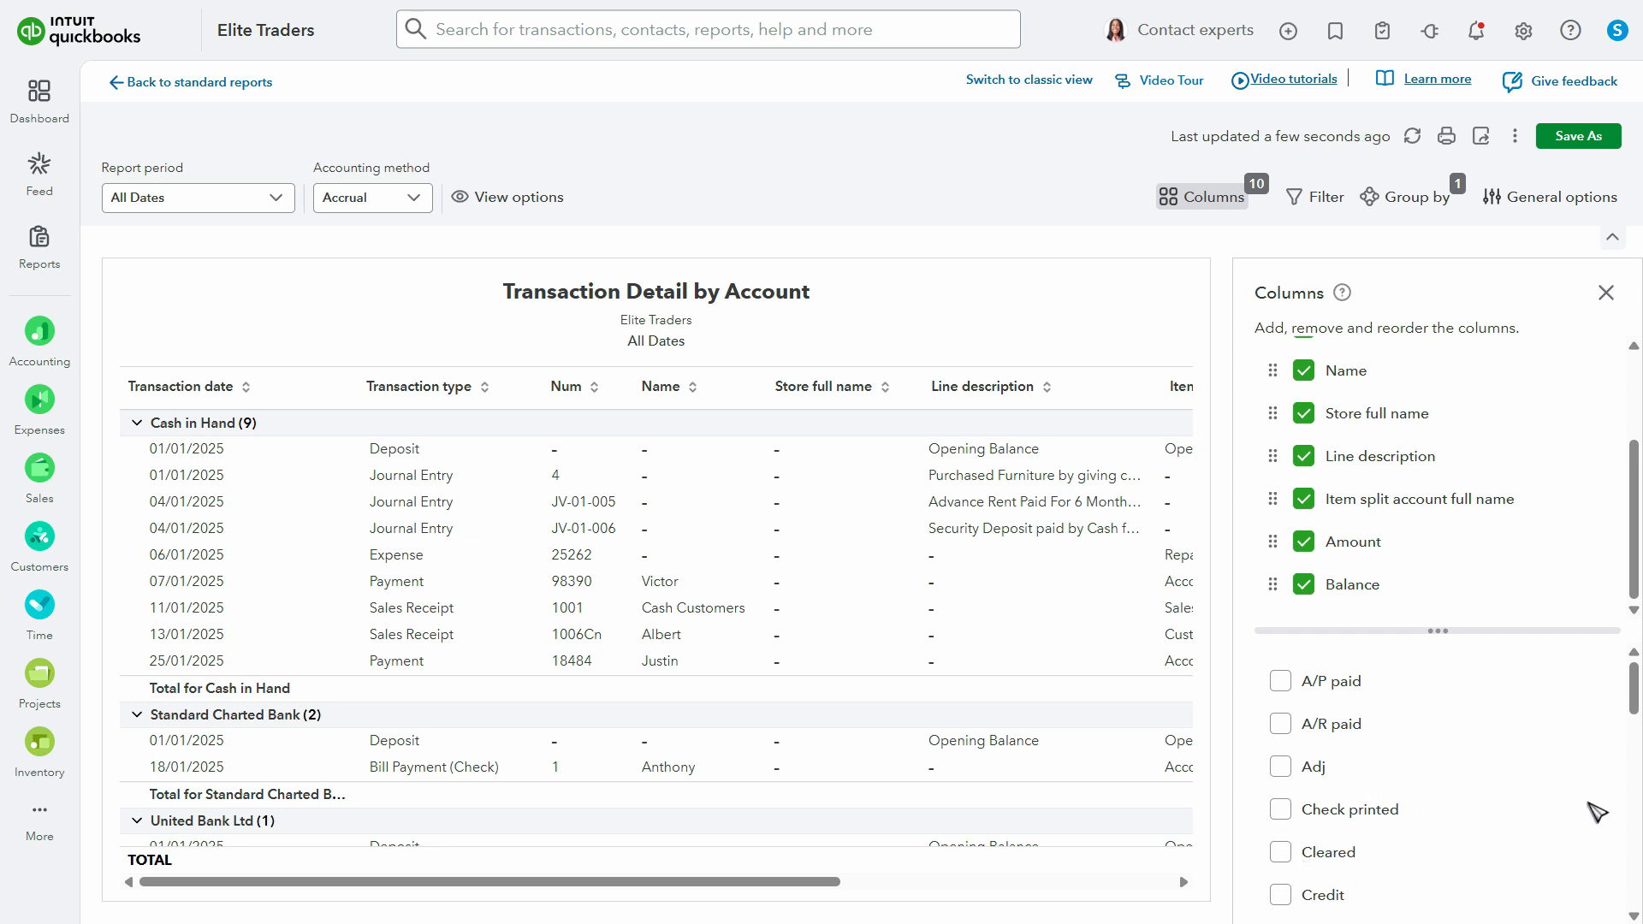
{"action": "scroll", "coordinate": [1369, 770], "scroll_direction": "down", "scroll_amount": 4}
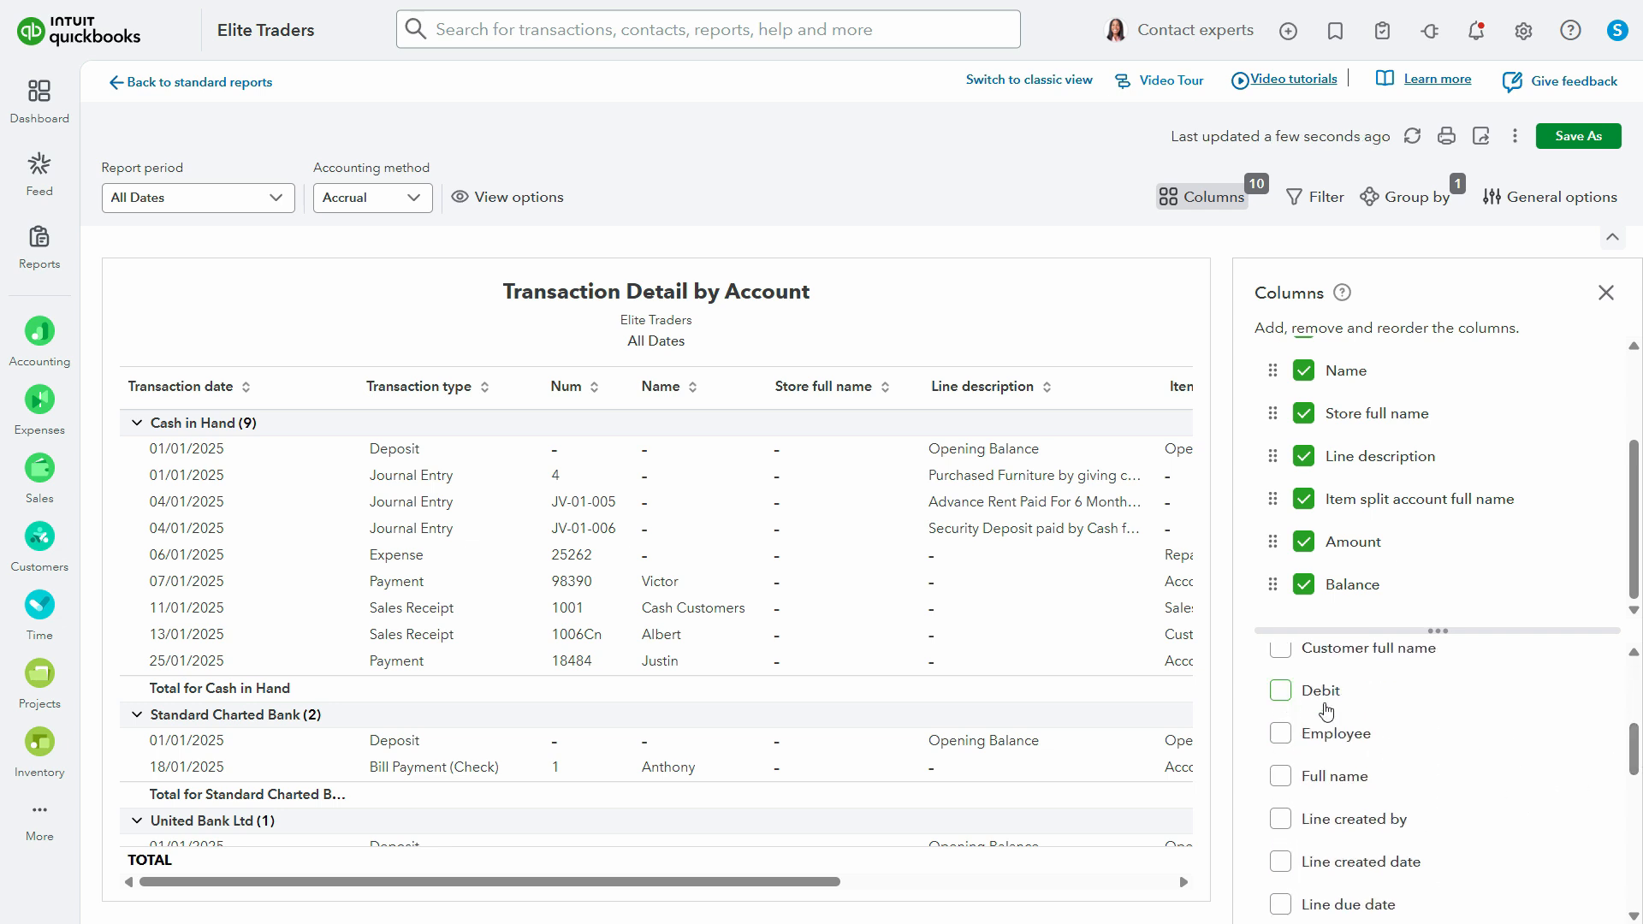
{"action": "left_click", "coordinate": [1326, 710]}
{"action": "left_click", "coordinate": [1281, 670]}
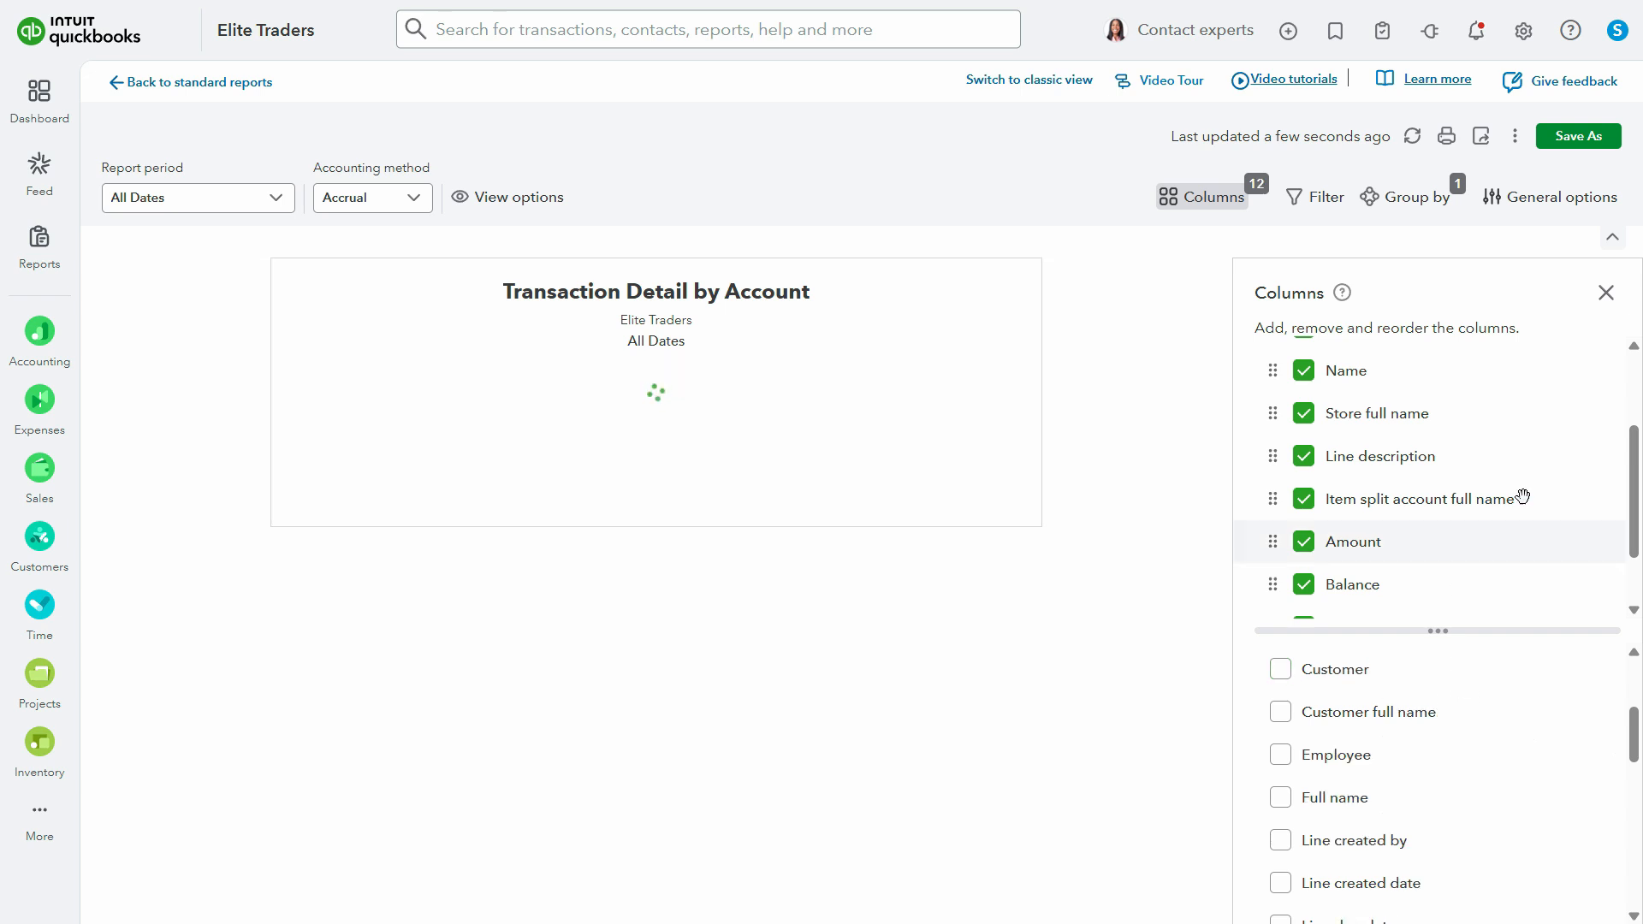
Place Debit and Credit before Amount in Transaction Detail by Account, remove the Balance column, and review the accounts listed
{"action": "scroll", "coordinate": [1523, 496], "scroll_direction": "down", "scroll_amount": 2}
{"action": "left_click_drag", "start_coordinate": [1274, 540], "coordinate": [1283, 462]}
{"action": "left_click_drag", "start_coordinate": [1275, 583], "coordinate": [1294, 501]}
{"action": "left_click", "coordinate": [1304, 583]}
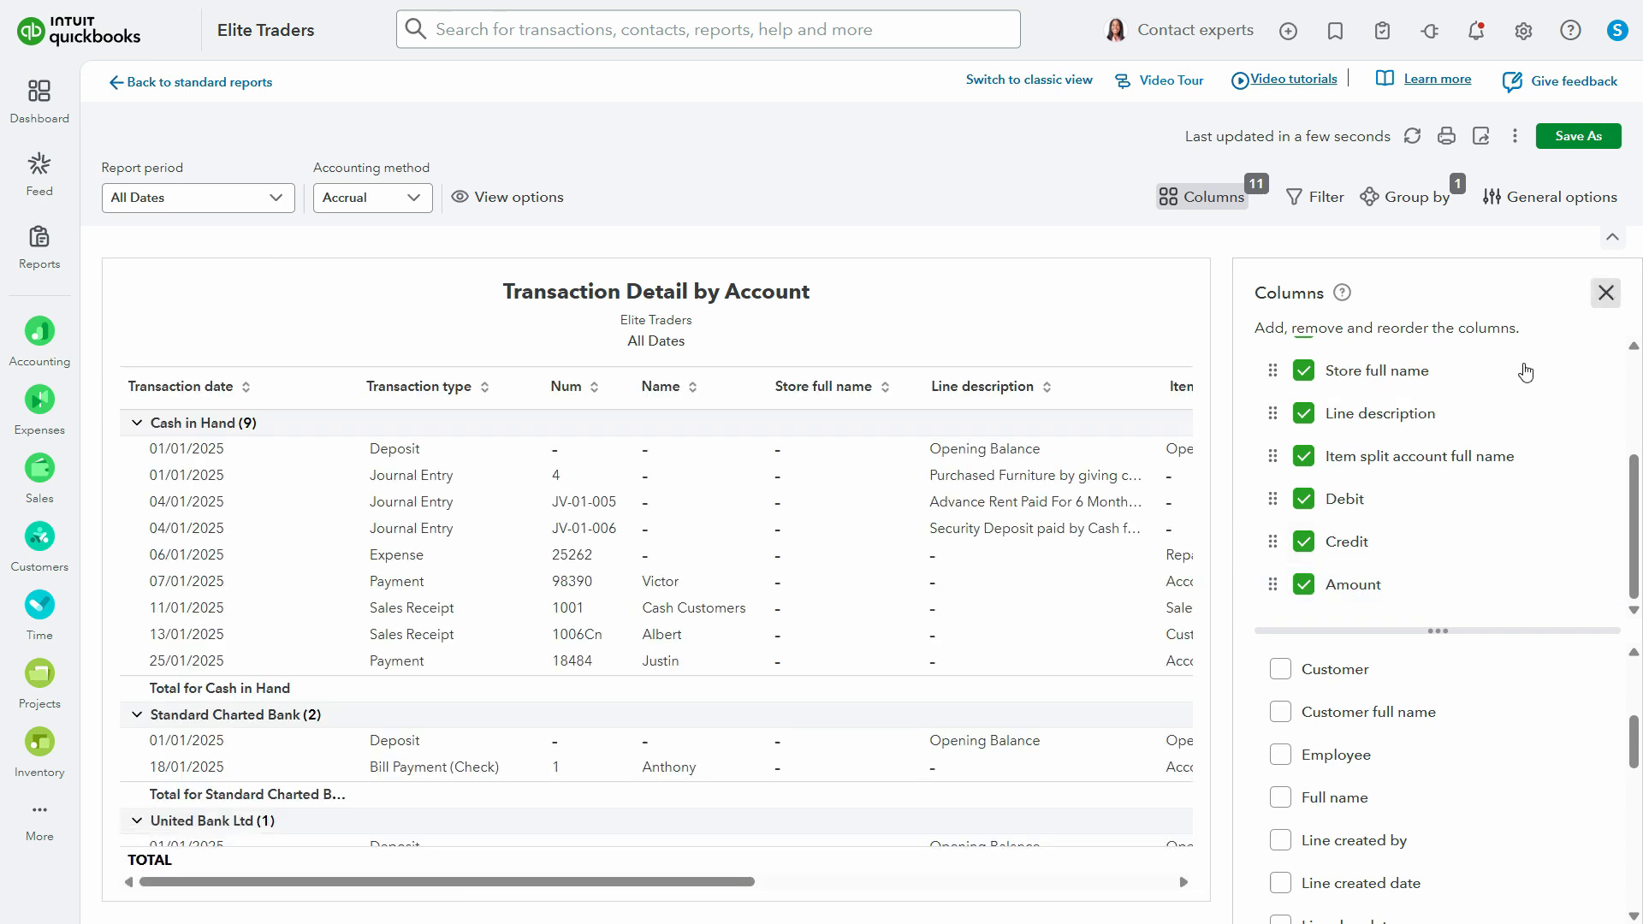
{"action": "left_click", "coordinate": [1606, 293]}
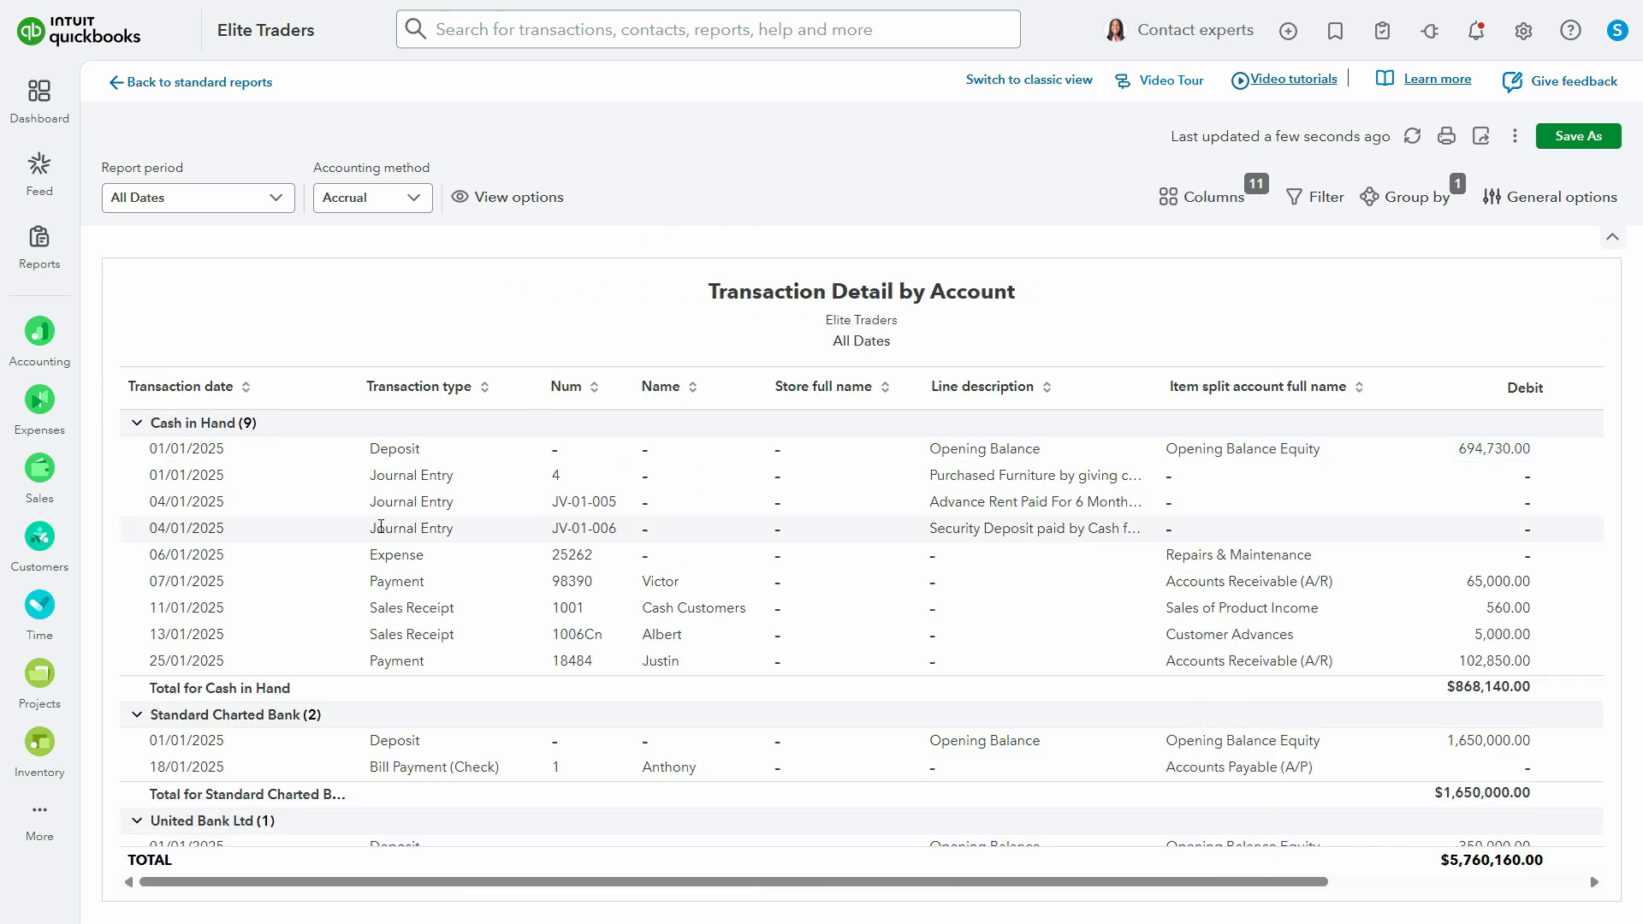
{"action": "scroll", "coordinate": [272, 669], "scroll_direction": "down", "scroll_amount": 15}
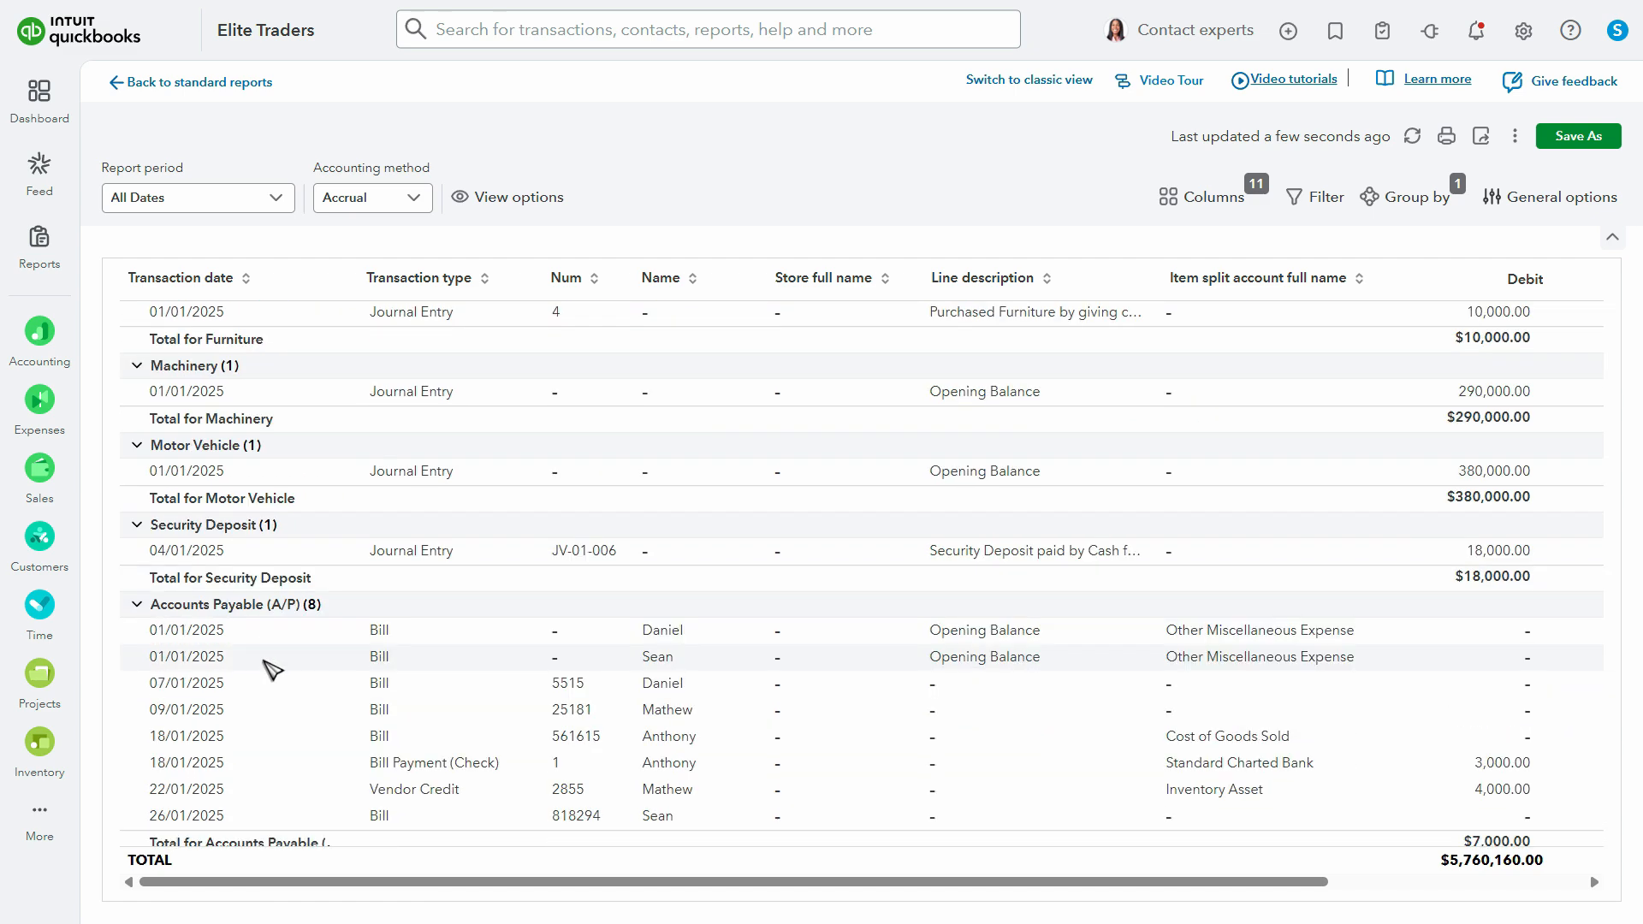
Export the Transaction Detail by Account report to Excel and review the Debit, Credit and Amount columns in the exported Excel sheet
{"action": "scroll", "coordinate": [273, 670], "scroll_direction": "down", "scroll_amount": 10}
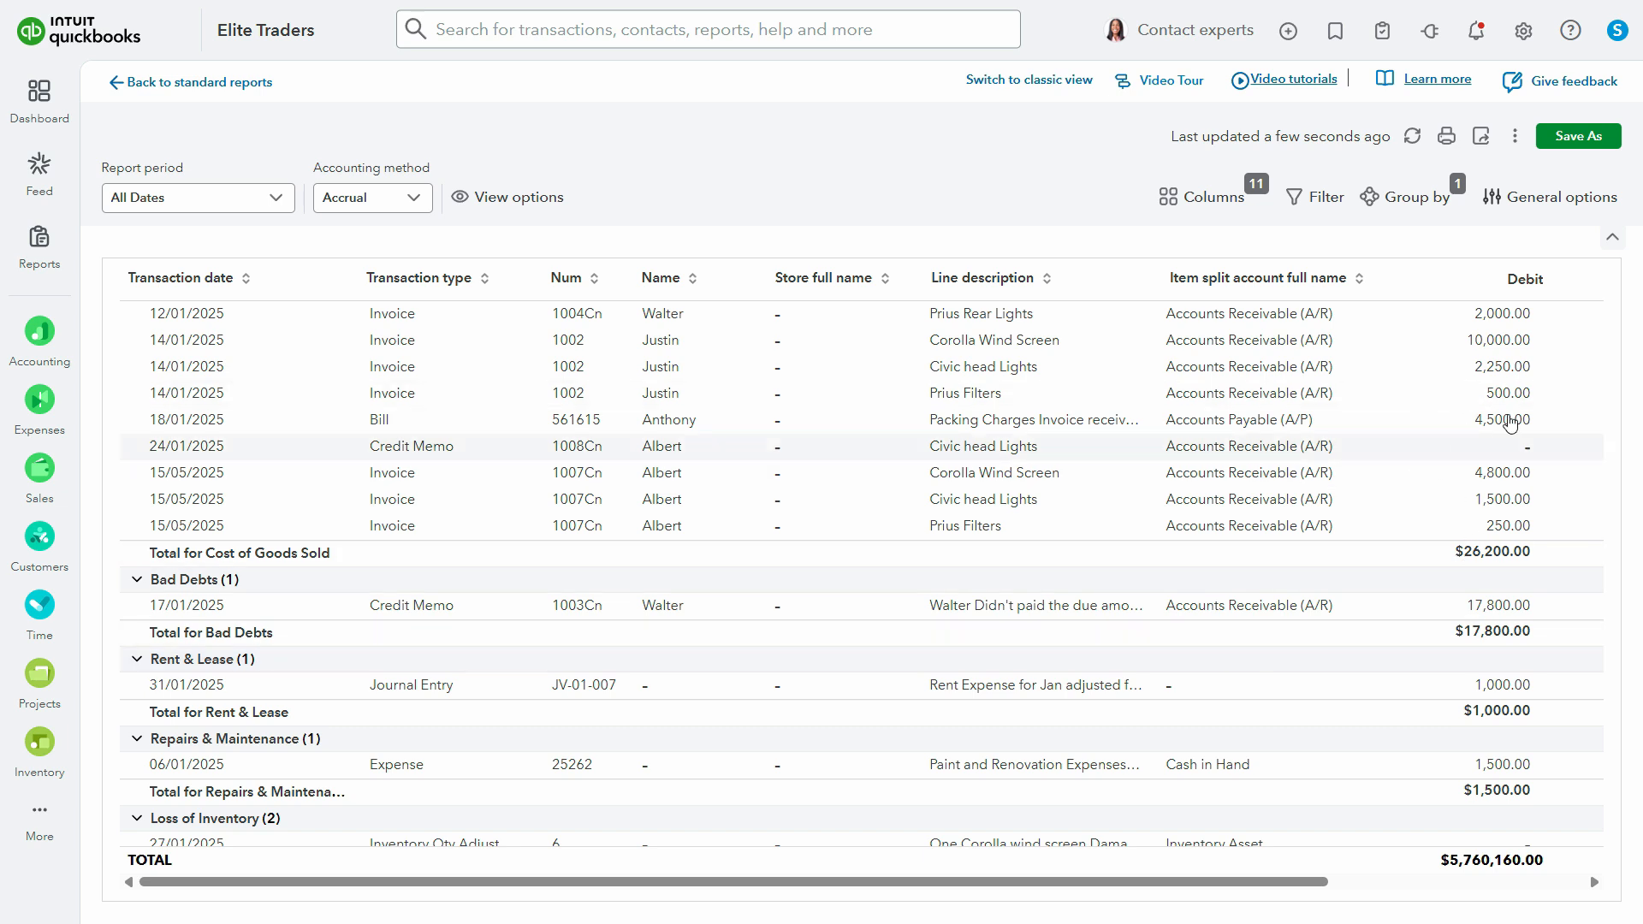
{"action": "scroll", "coordinate": [1384, 599], "scroll_direction": "up", "scroll_amount": 3}
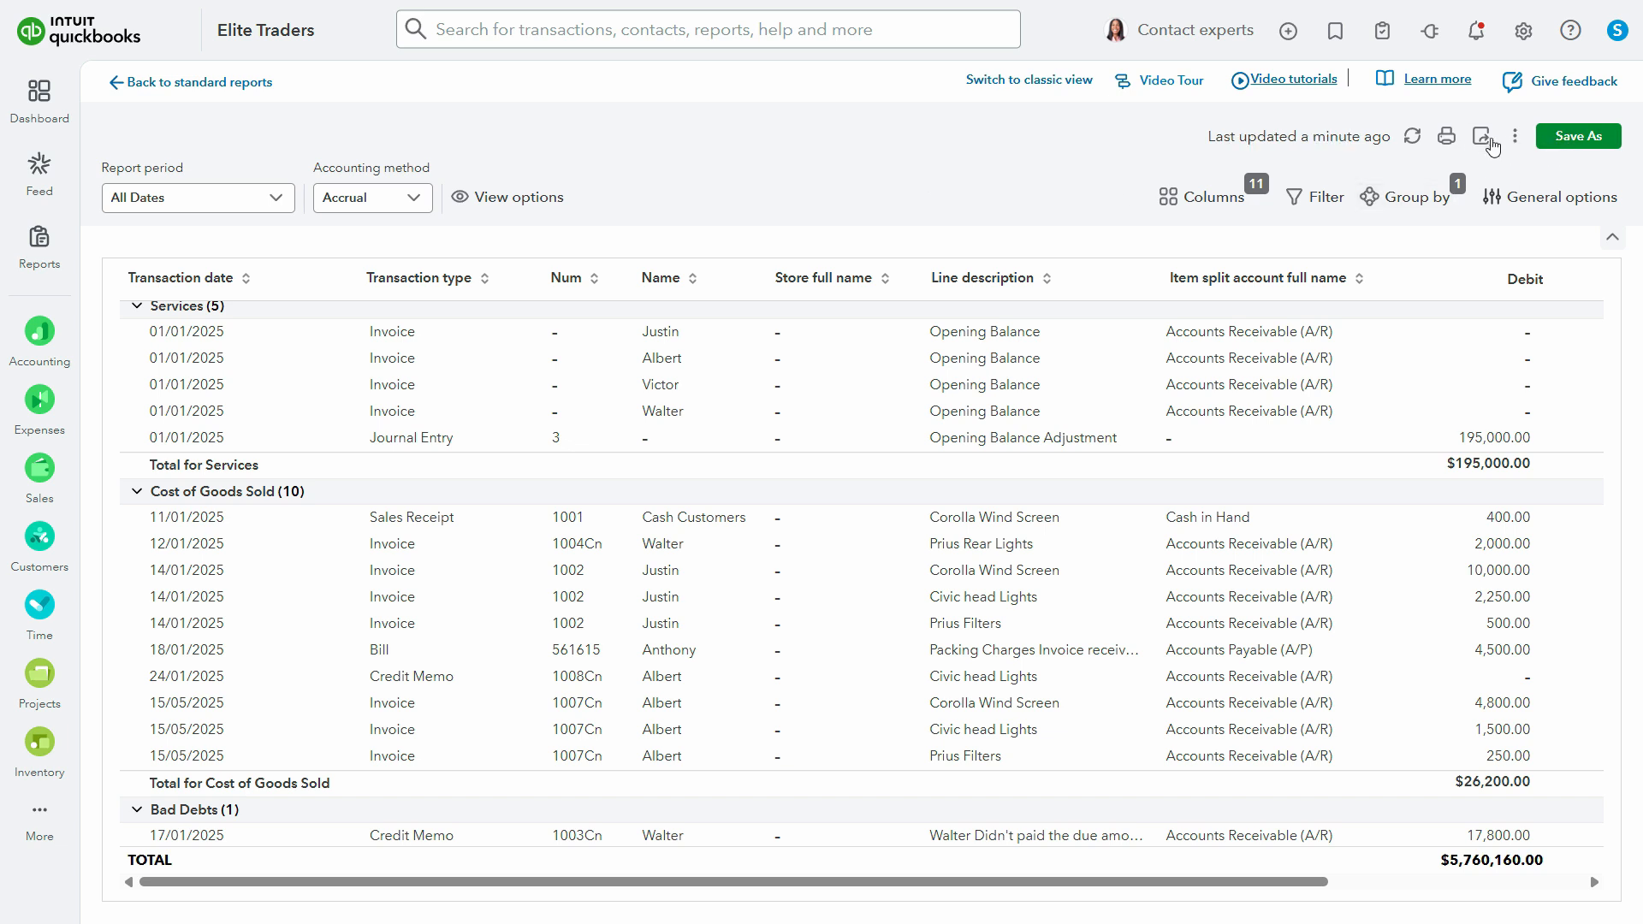
{"action": "left_click", "coordinate": [1481, 137]}
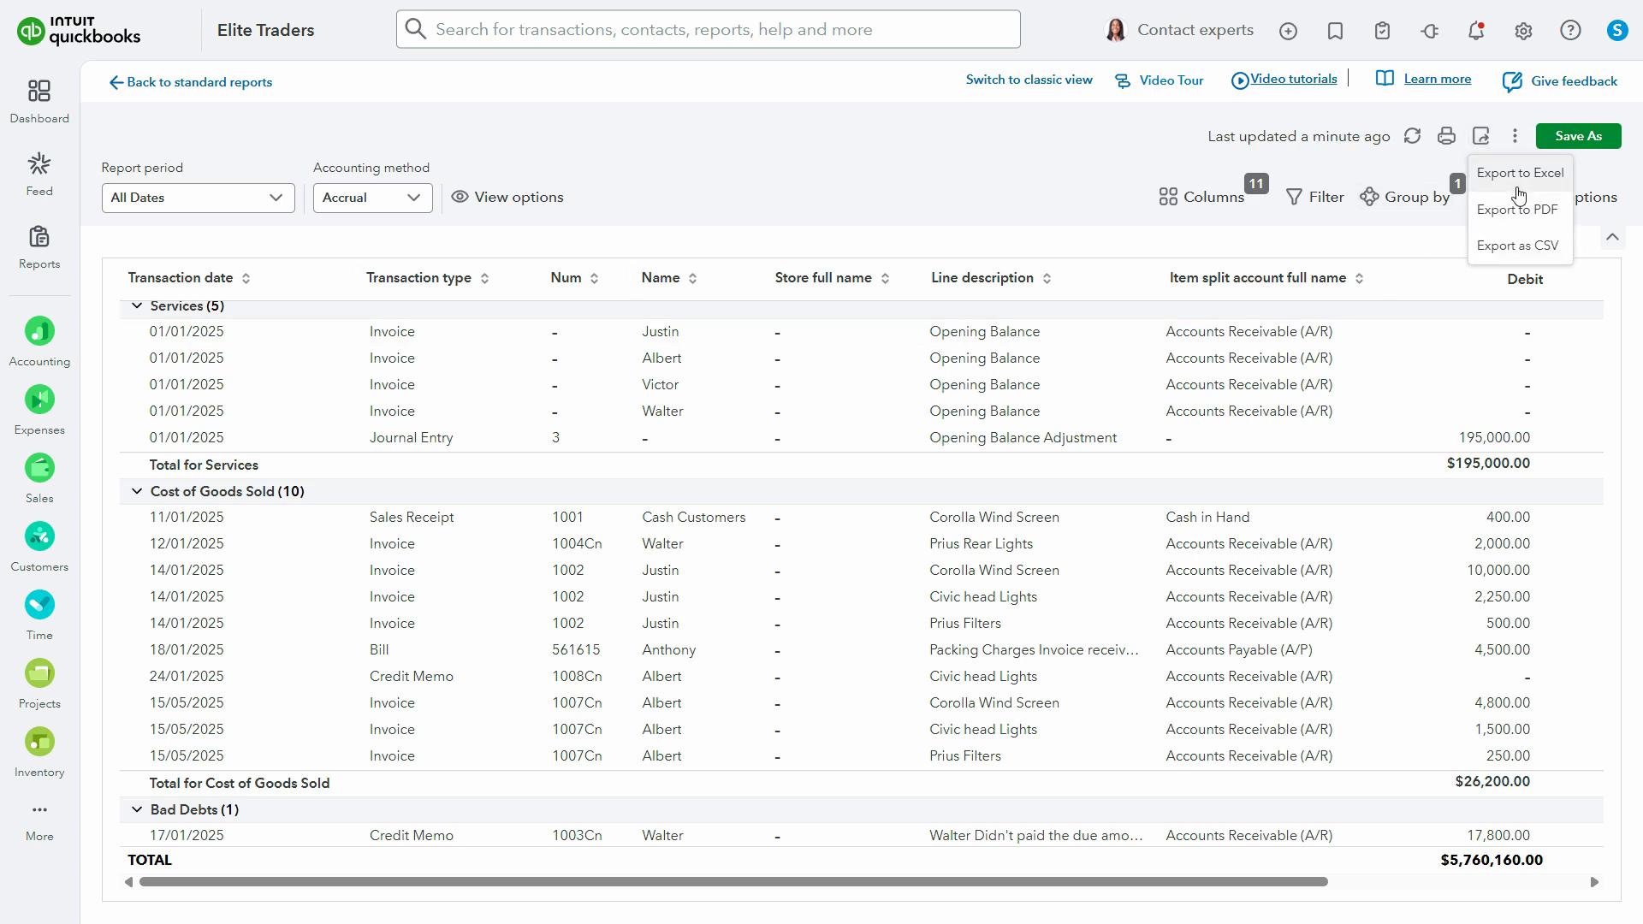
{"action": "left_click", "coordinate": [1516, 210]}
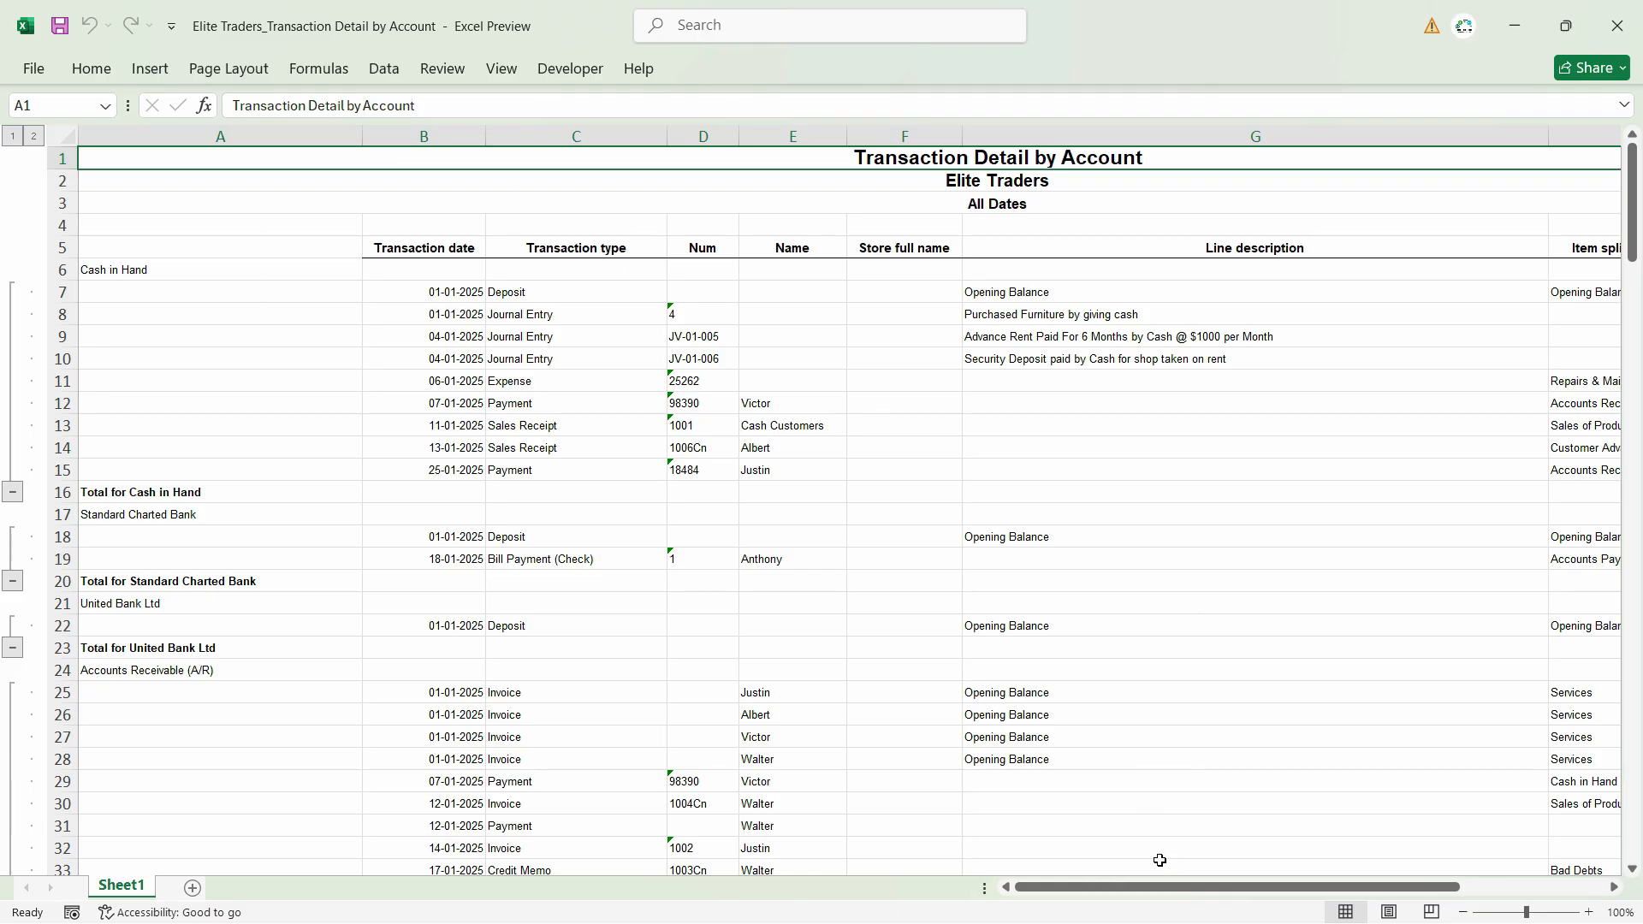
{"action": "left_click_drag", "start_coordinate": [1155, 887], "coordinate": [1309, 888]}
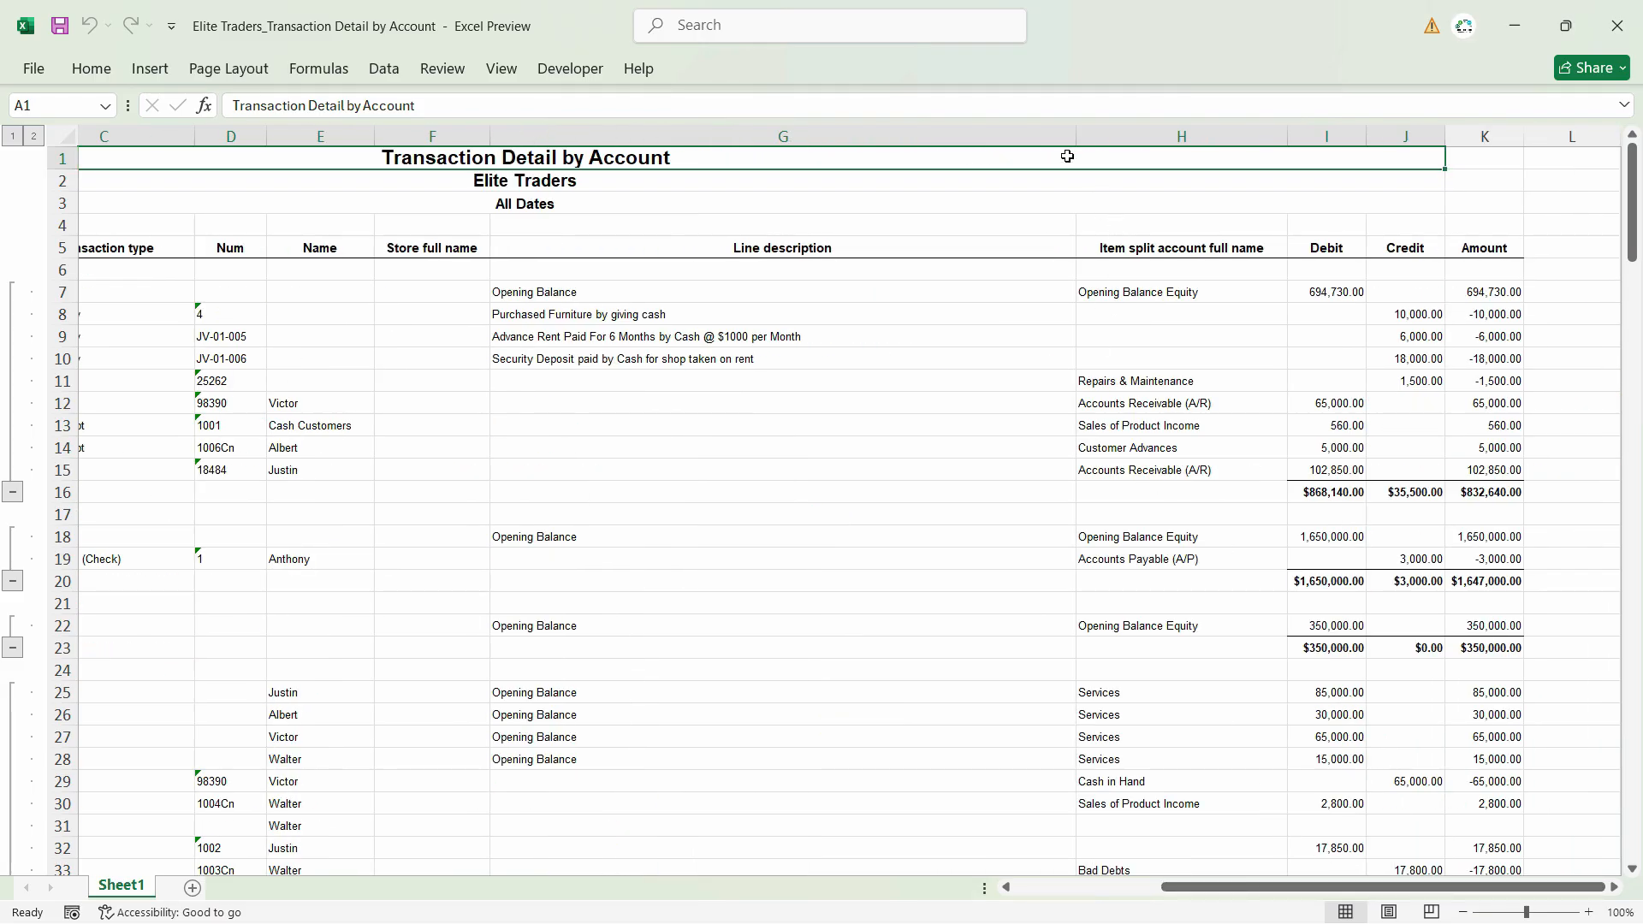
{"action": "left_click_drag", "start_coordinate": [1227, 888], "coordinate": [1019, 891]}
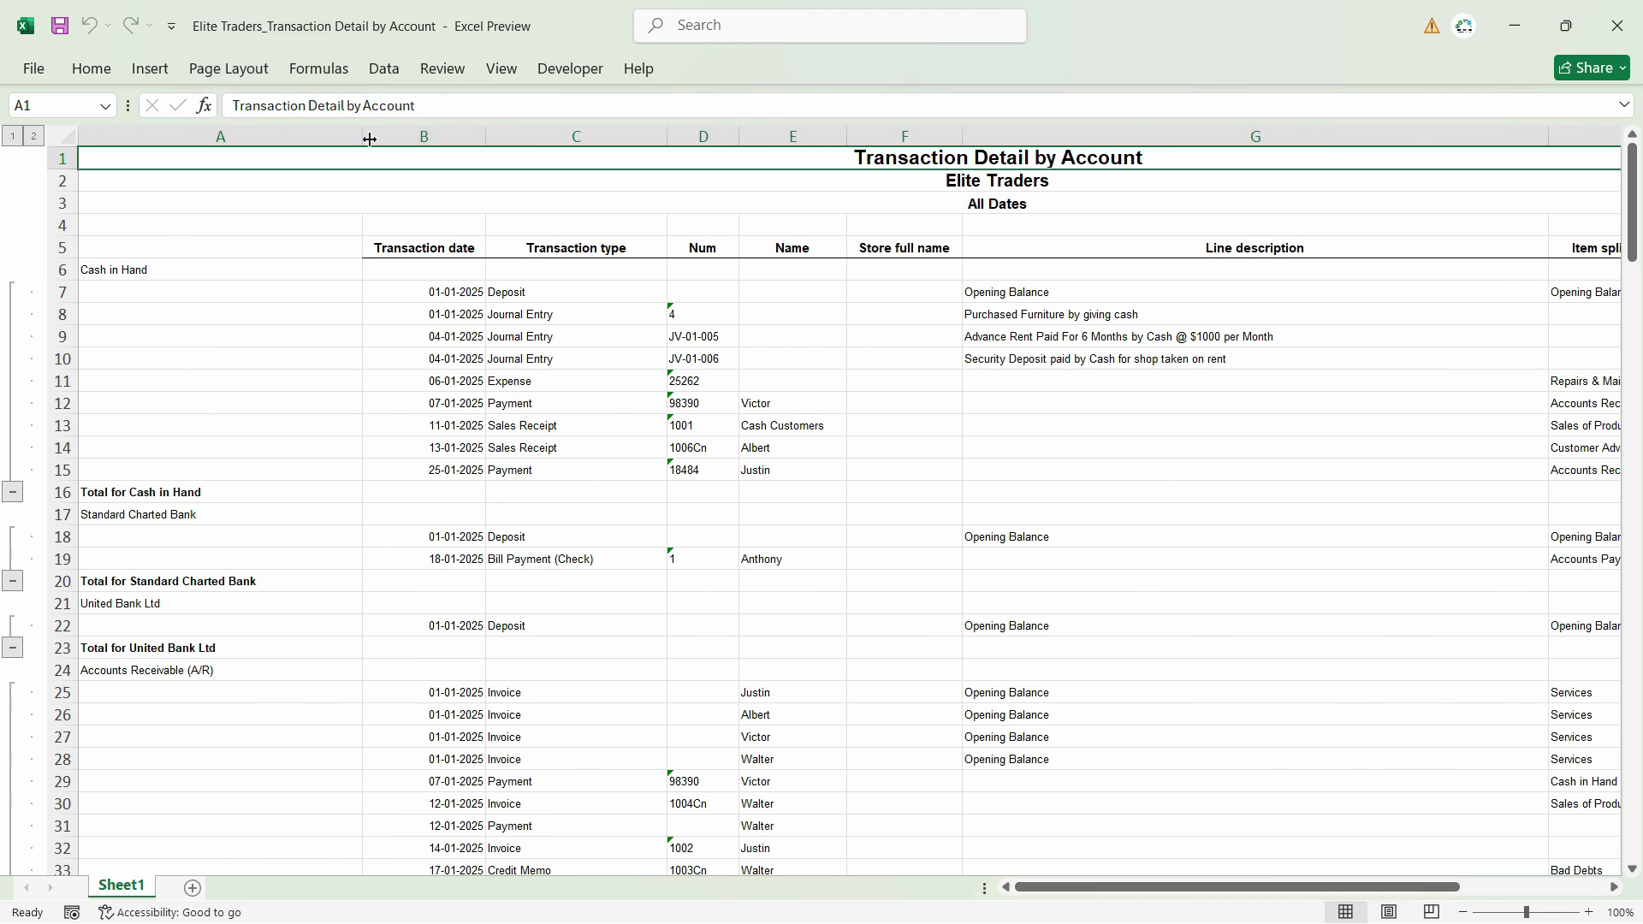